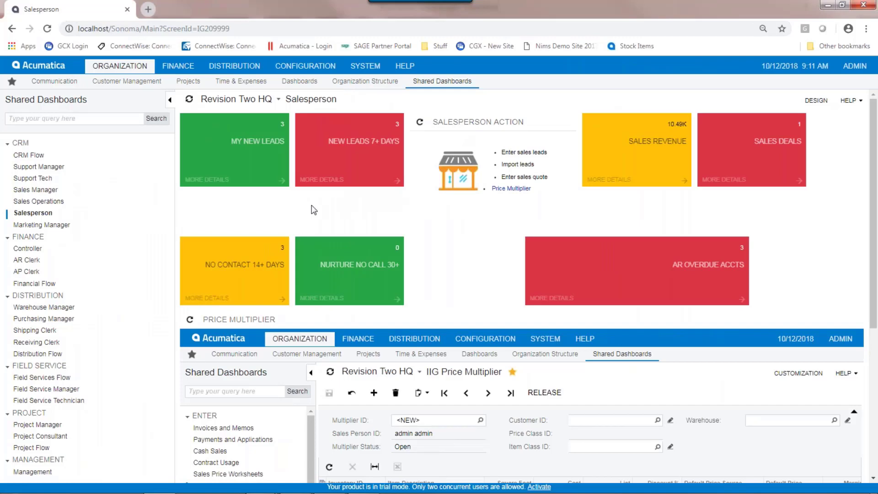
Step: Open Generic Inquiry under System > Customization and start a new blank inquiry record
left_click(365, 65)
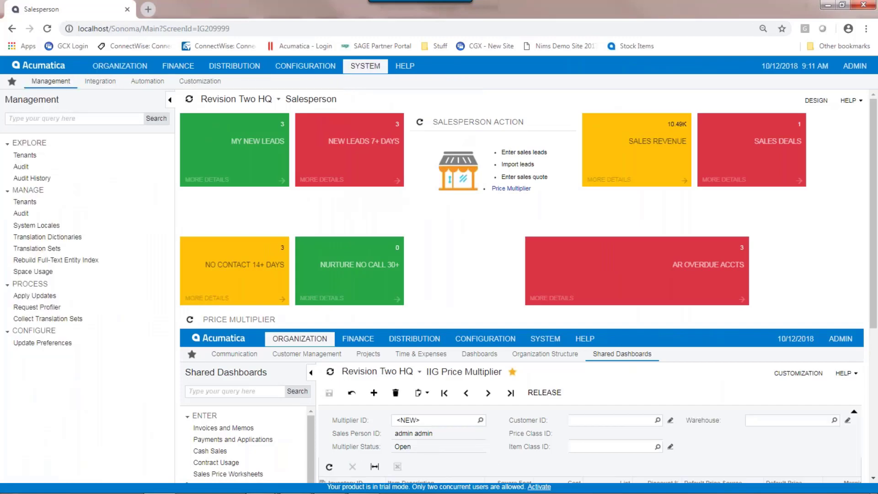
left_click(200, 81)
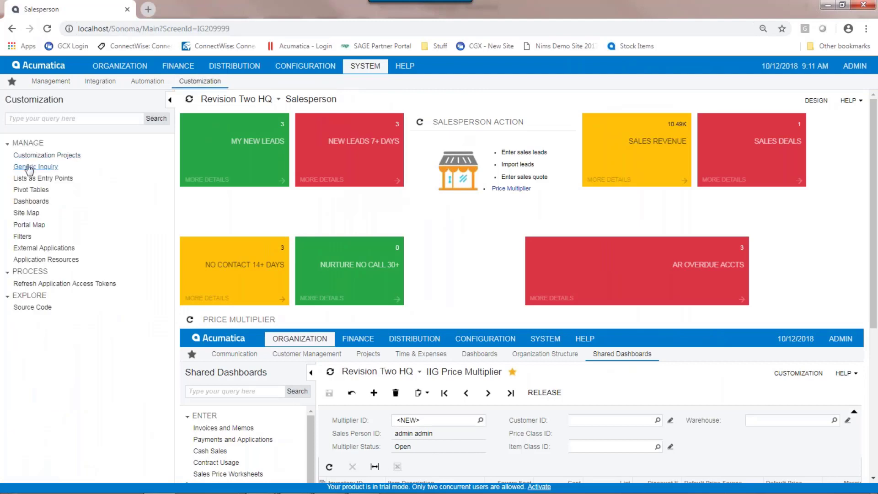
left_click(29, 167)
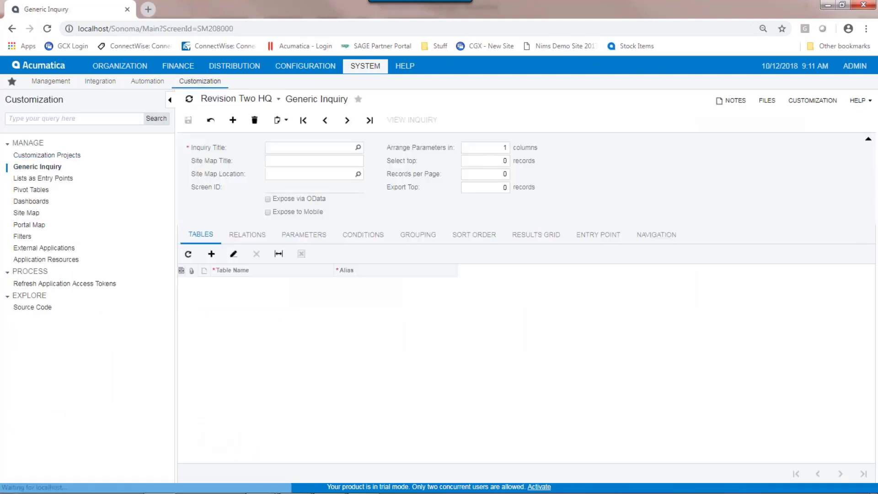
left_click(358, 147)
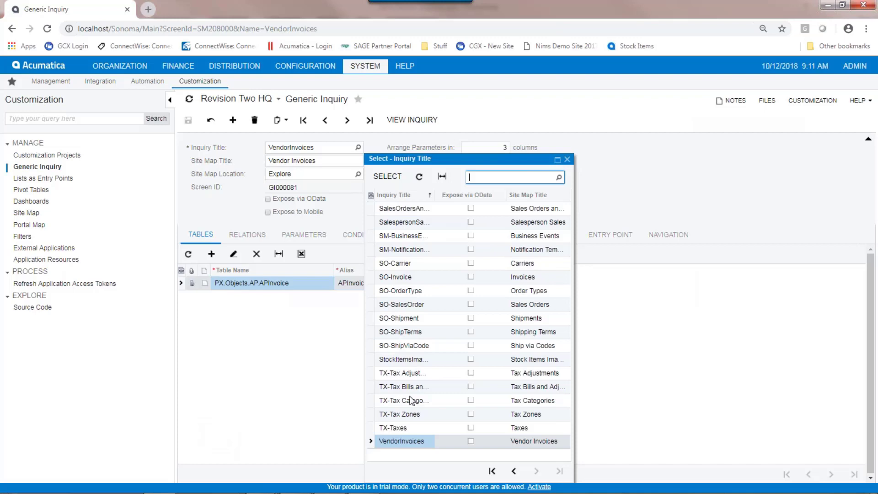
left_click(566, 159)
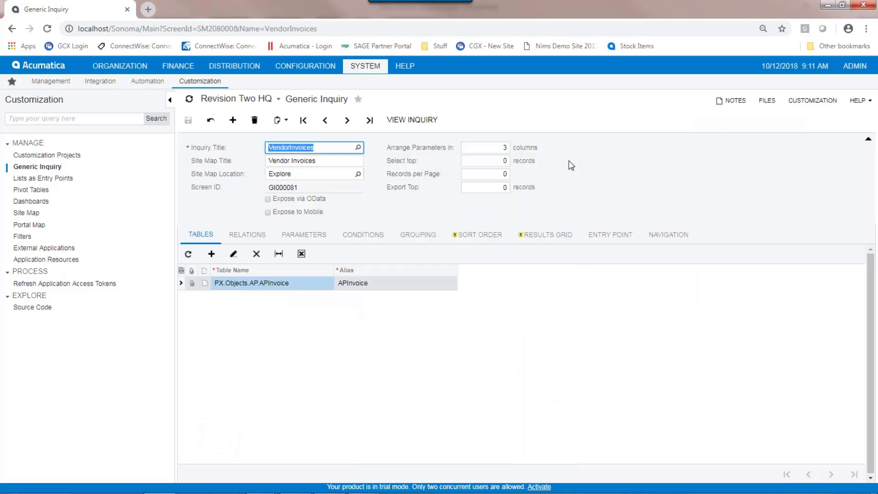
left_click(232, 120)
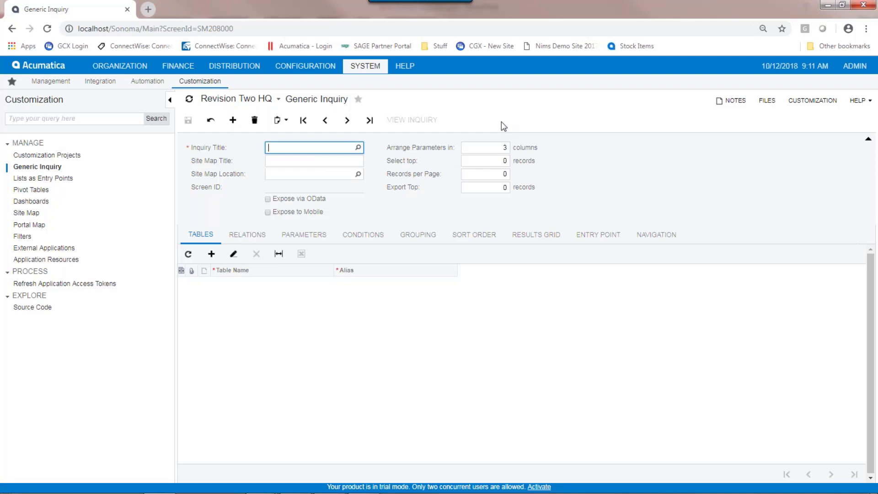
Step: Enter inquiry title vendorinvoices2 and site map title Vendor Invoices
type("vendorinvoices")
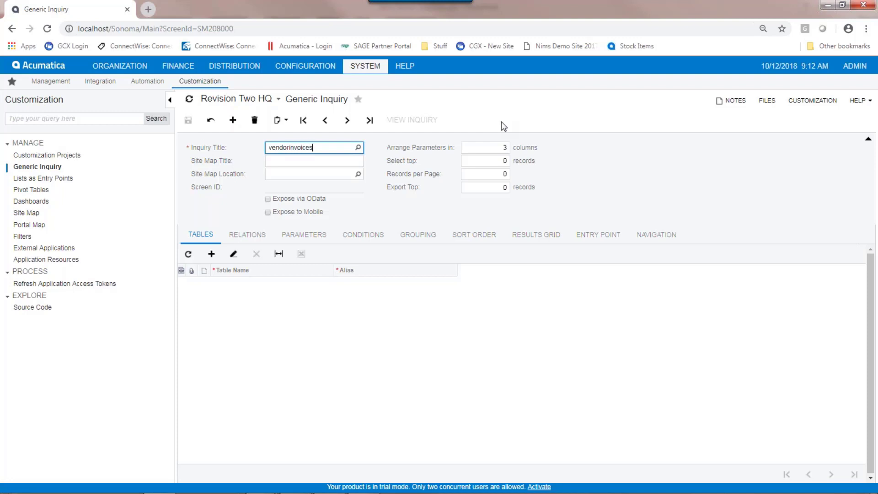
type("2")
left_click(317, 164)
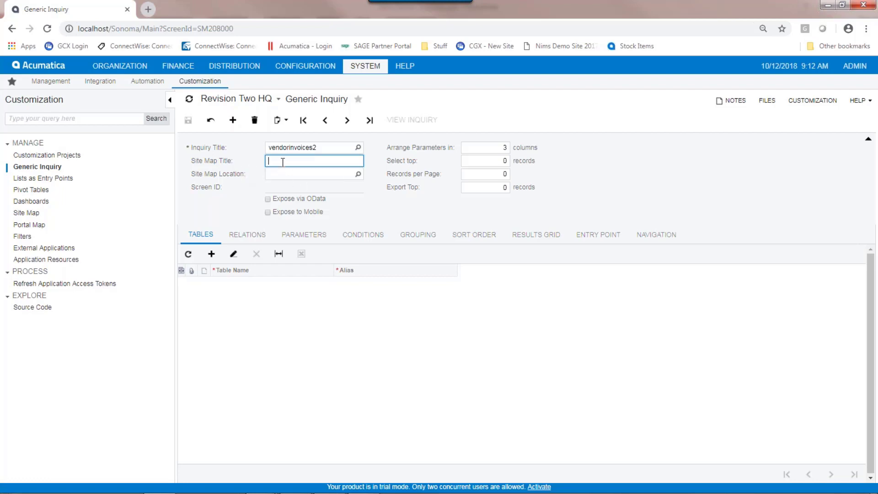
type("Vendor Invoices")
key("Tab")
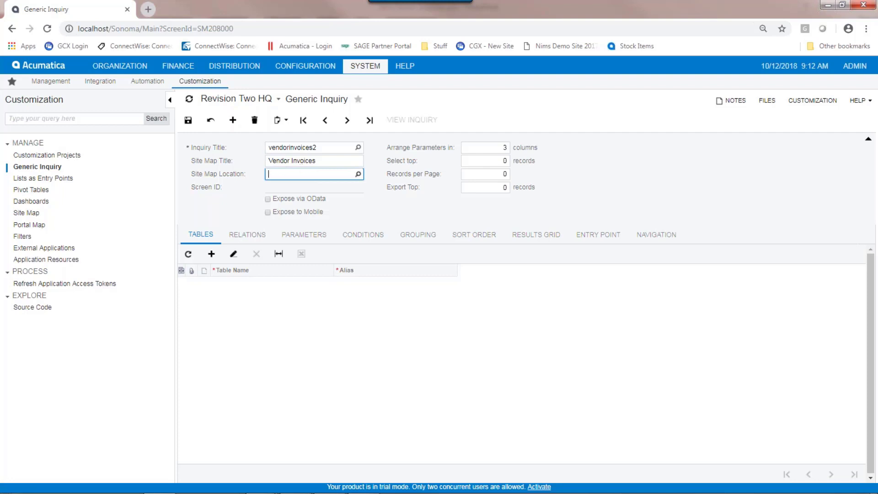
left_click(358, 174)
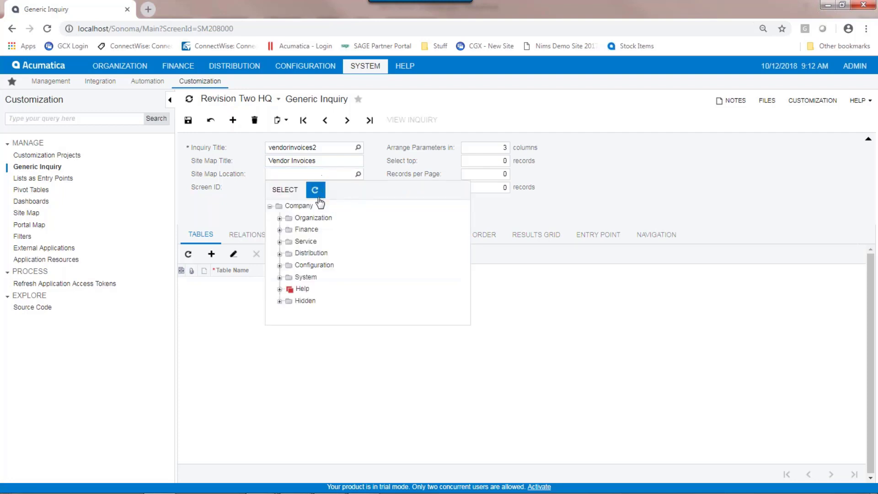
Step: Set the site map location to Finance > Accounts Payable > Work Area > Enter
left_click(280, 230)
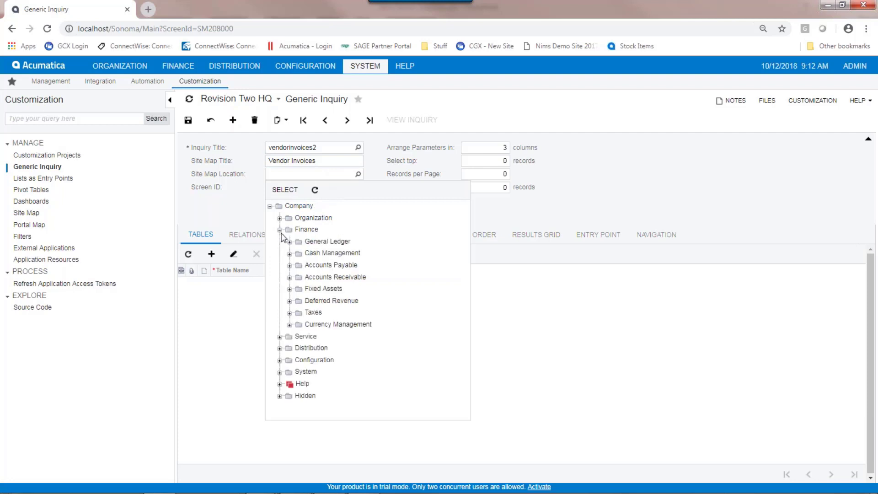
left_click(289, 266)
left_click(299, 278)
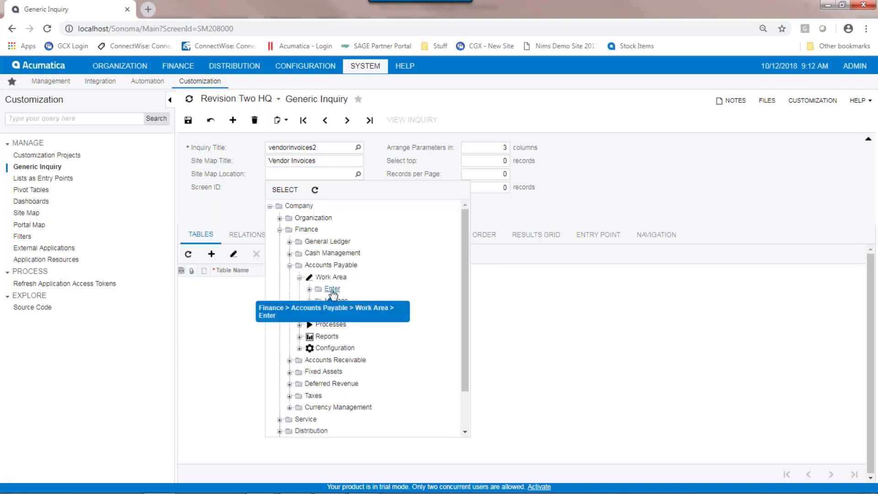
left_click(309, 290)
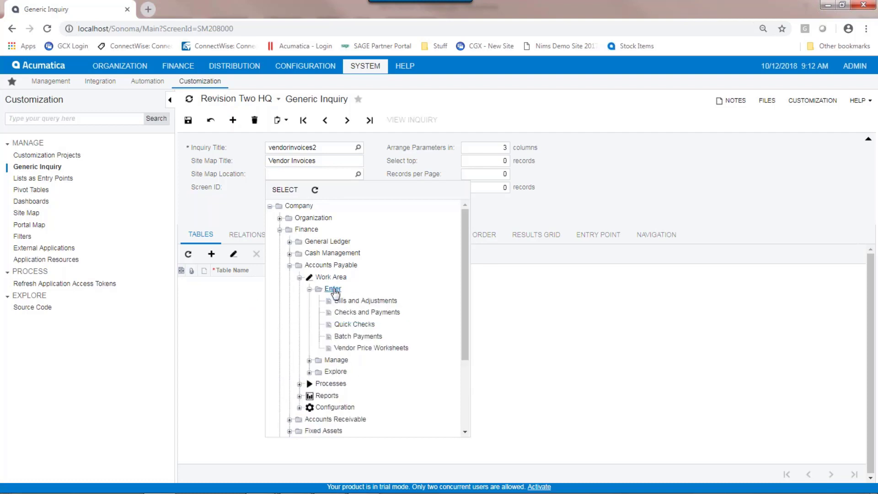
left_click(332, 289)
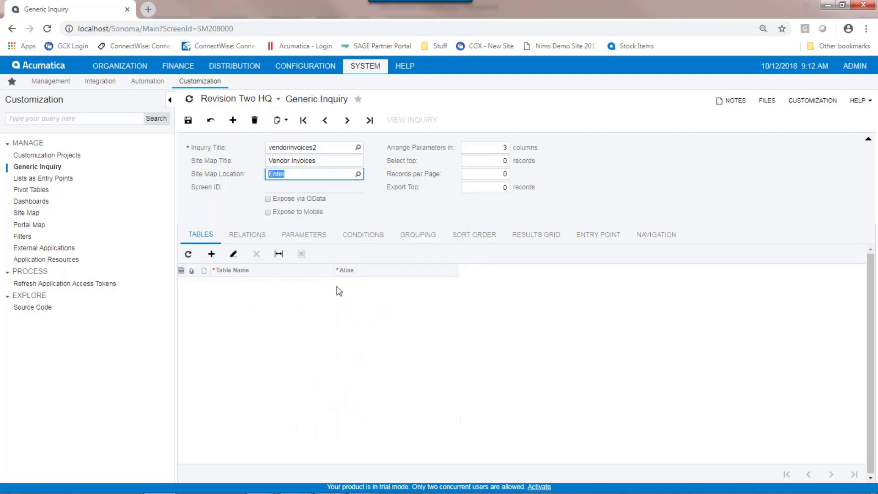
Step: Leave Expose via OData and Expose to Mobile off, and add a blank row to the Tables list
left_click(268, 199)
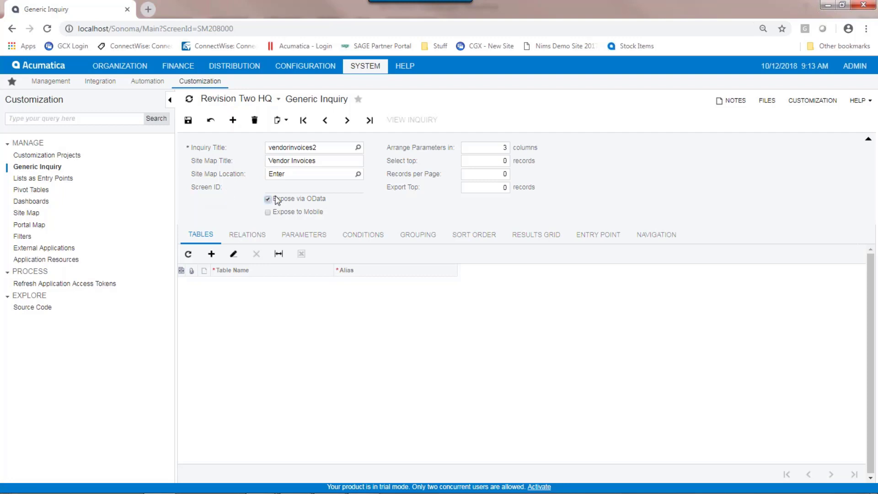
left_click(266, 199)
left_click(268, 212)
left_click(267, 212)
left_click(211, 254)
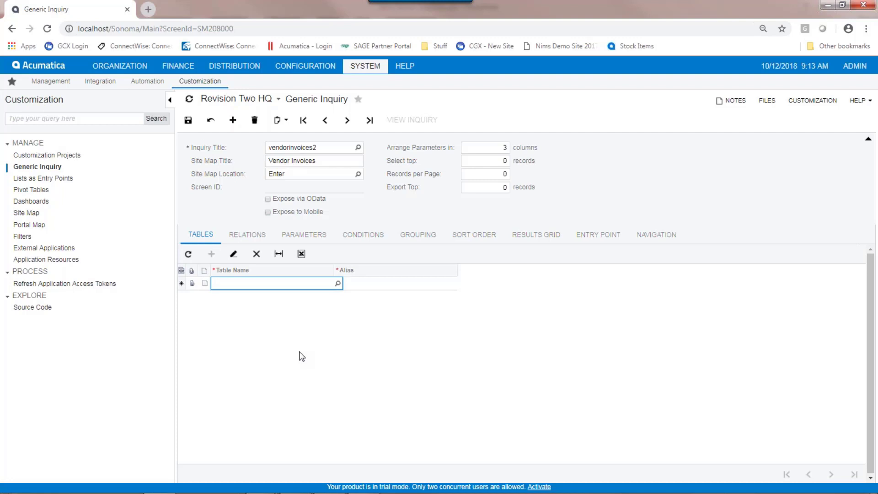
Step: Add the PX.Objects.AP.APInvoice table to the Tables list with alias APInvoice
left_click(337, 284)
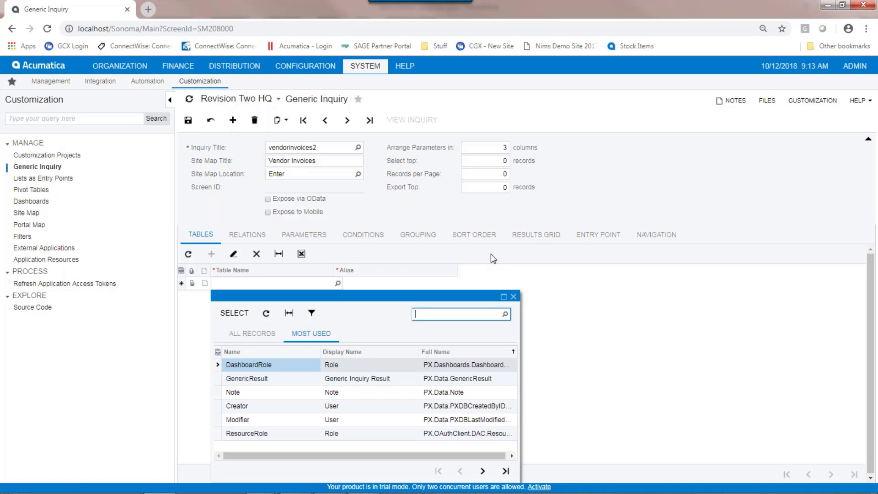
type("APinvocie")
key("Return")
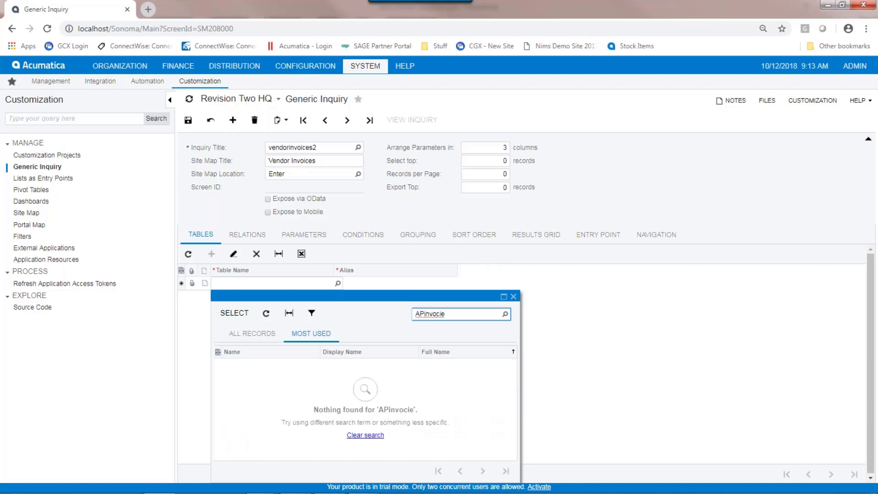
key("BackSpace")
key("BackSpace")
key("Escape")
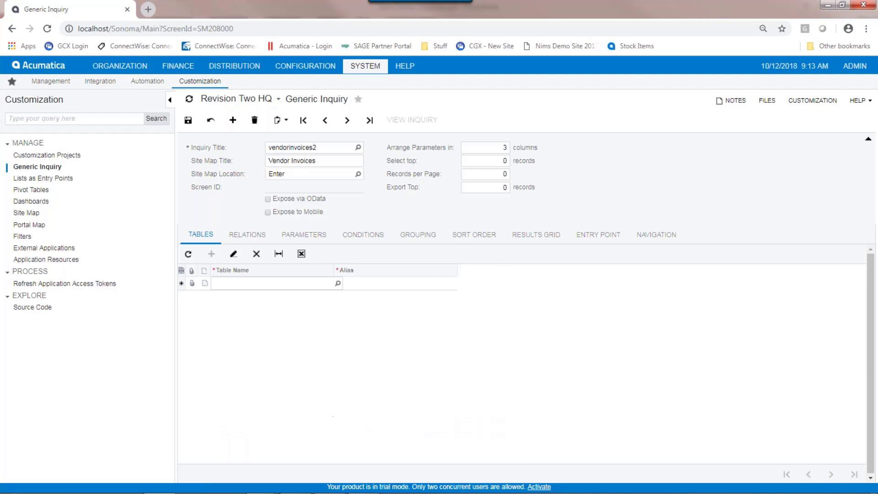
left_click(339, 284)
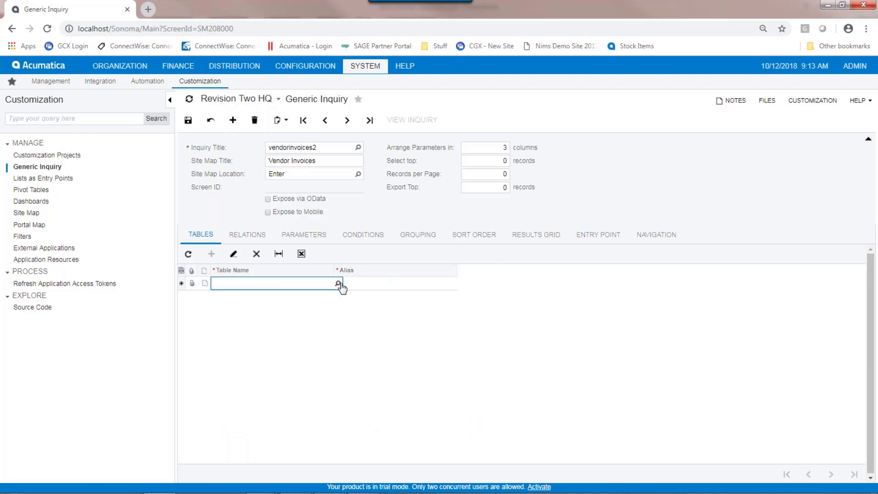
left_click(339, 284)
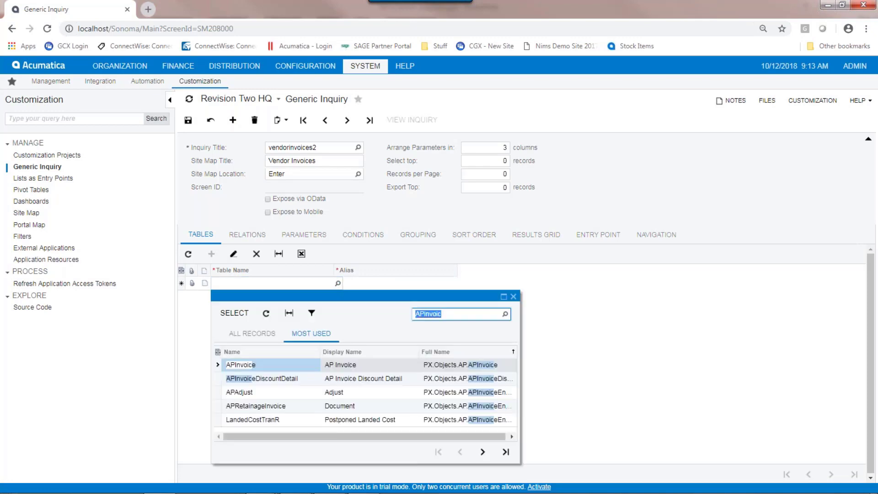
type("A")
double_click(296, 363)
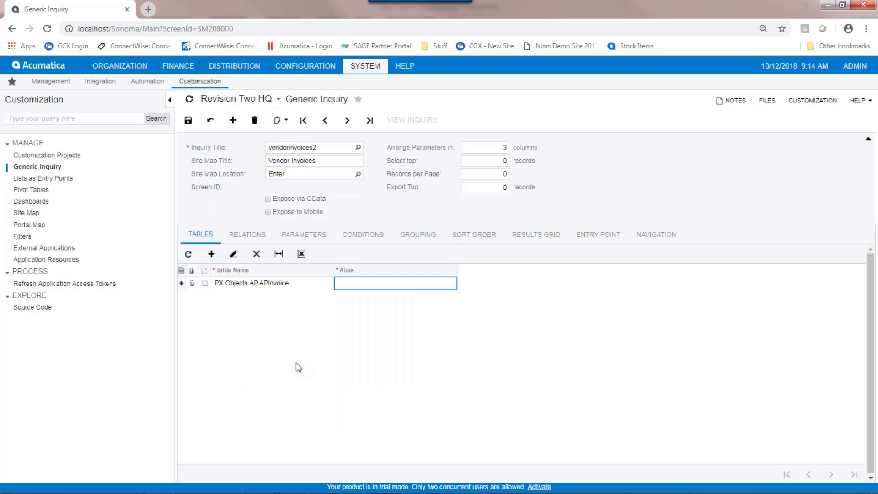
key("Tab")
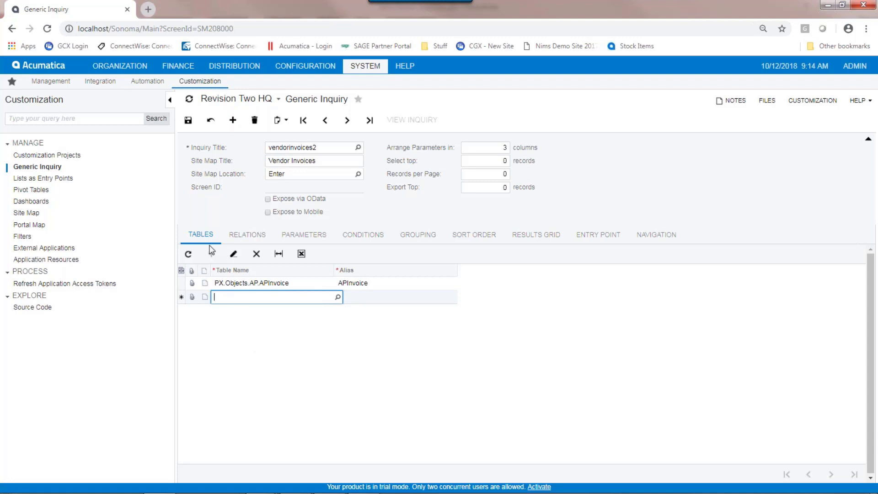
Step: On the Results Grid, add an APInvoice column showing VendorID
left_click(543, 245)
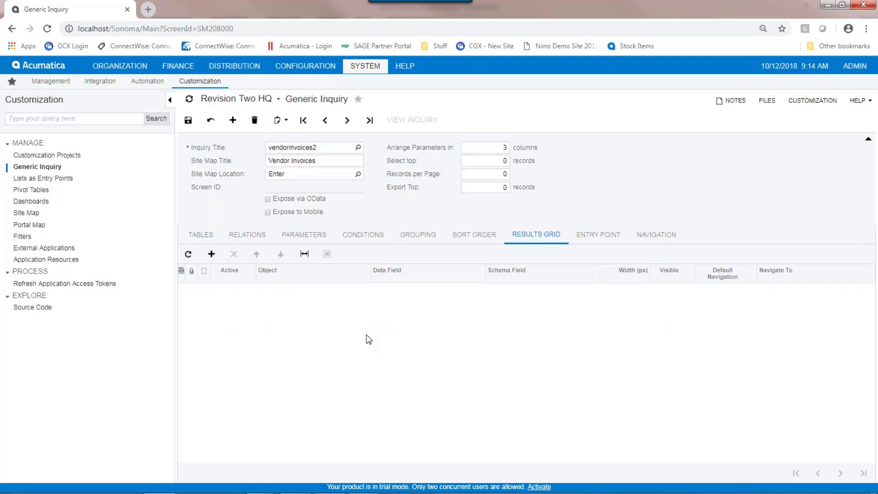
left_click(211, 254)
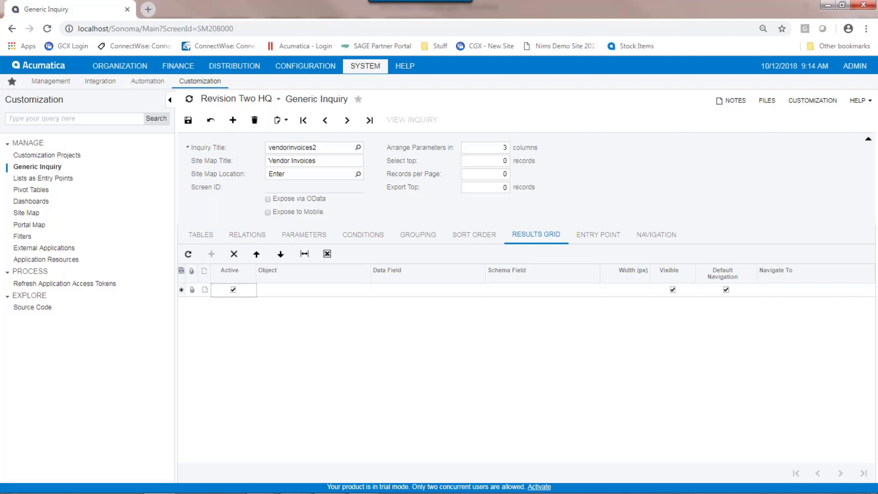
left_click(316, 291)
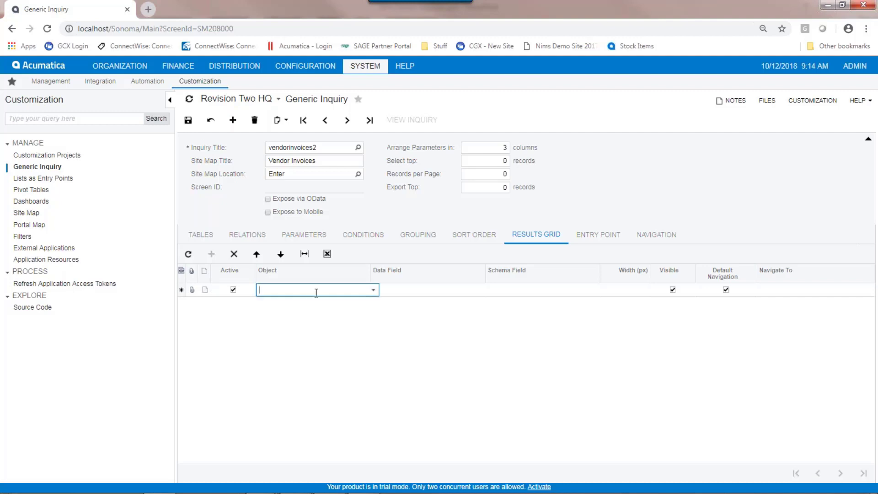
left_click(373, 289)
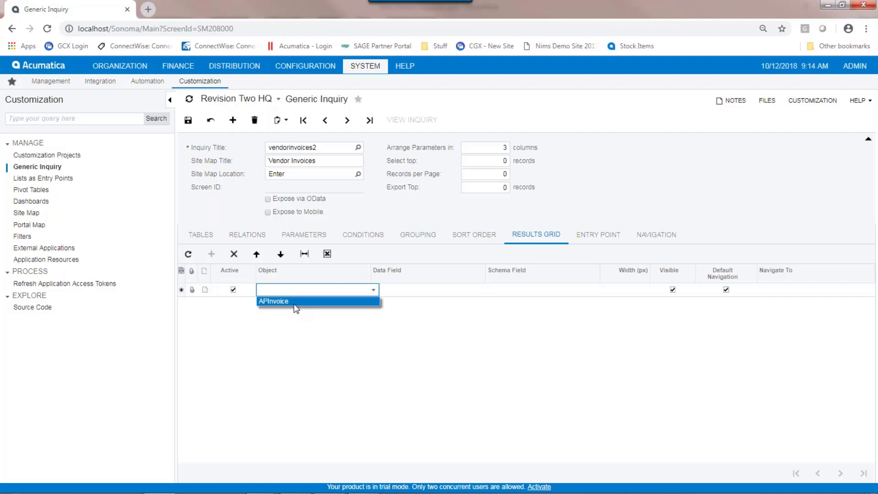
left_click(295, 301)
left_click(404, 293)
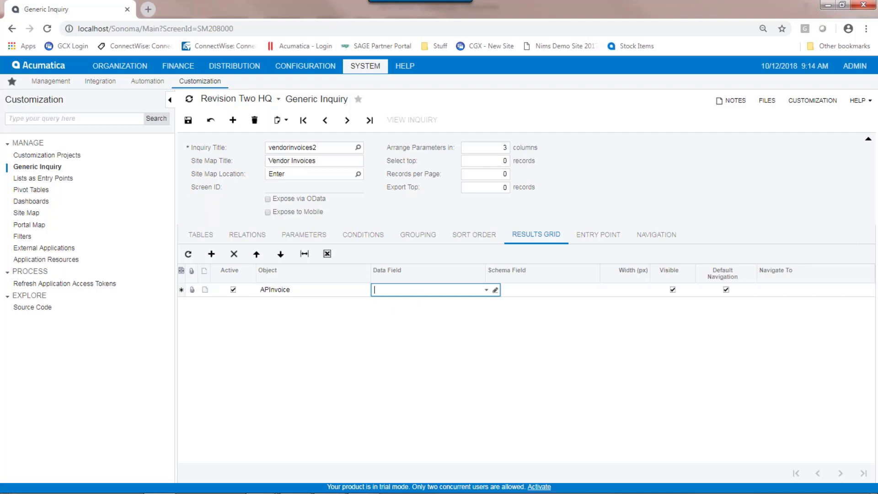
left_click(486, 289)
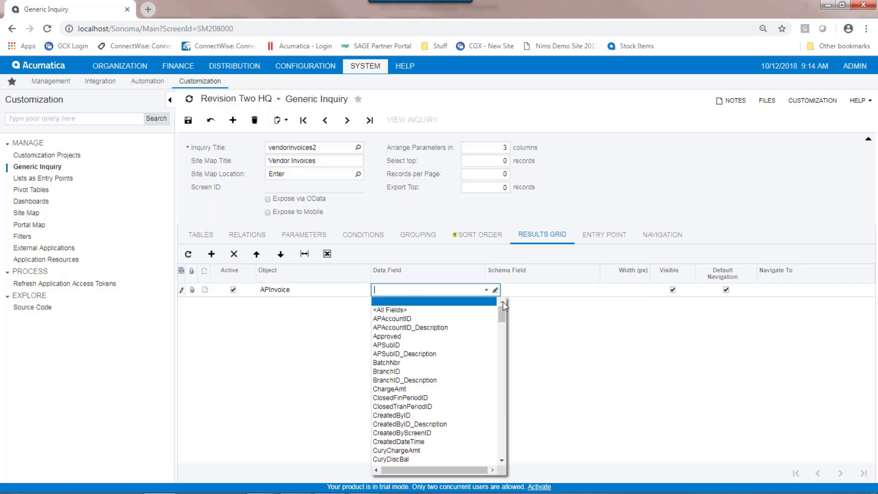
left_click_drag(501, 306, 490, 442)
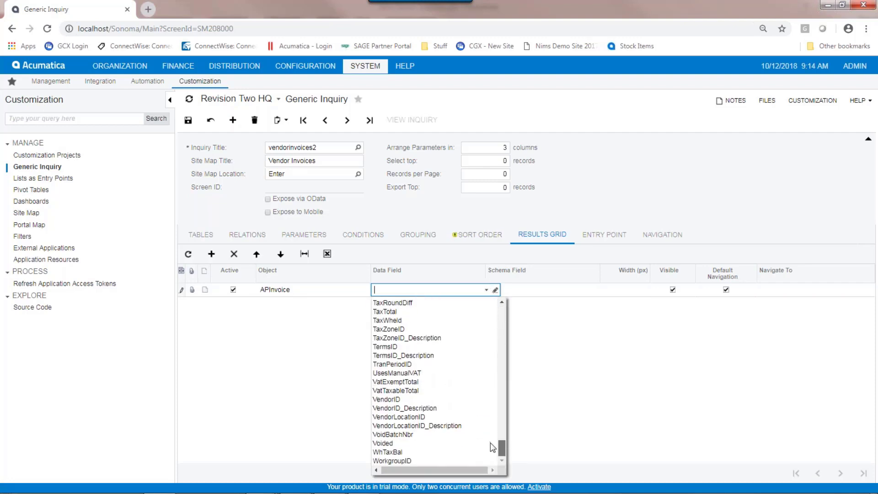
left_click(485, 399)
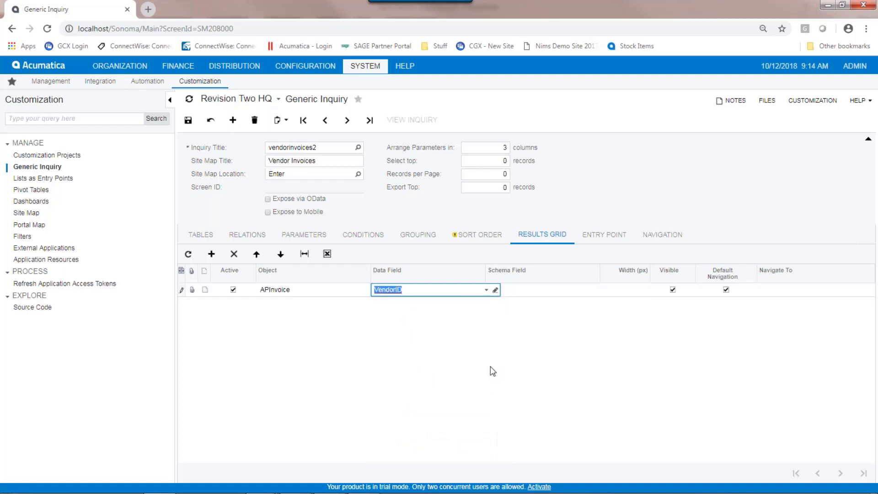
left_click(564, 296)
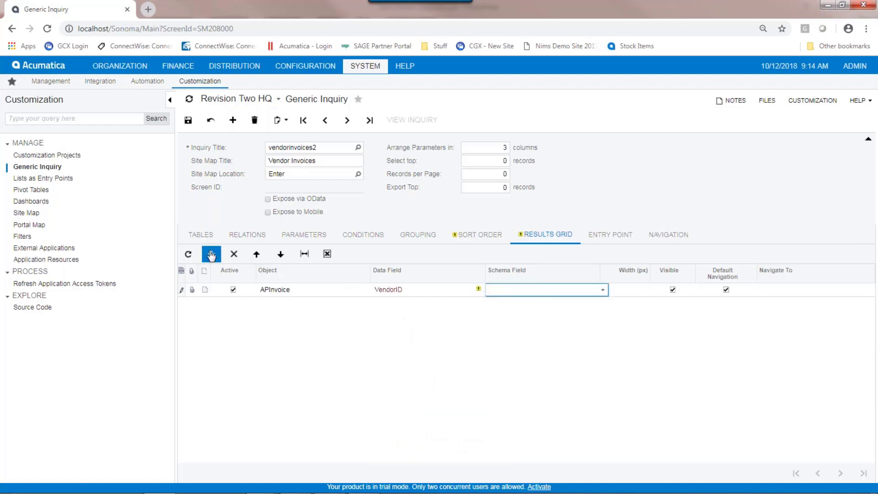
Step: Add result columns VendorID_Description and BatchNbr
left_click(211, 253)
left_click(389, 304)
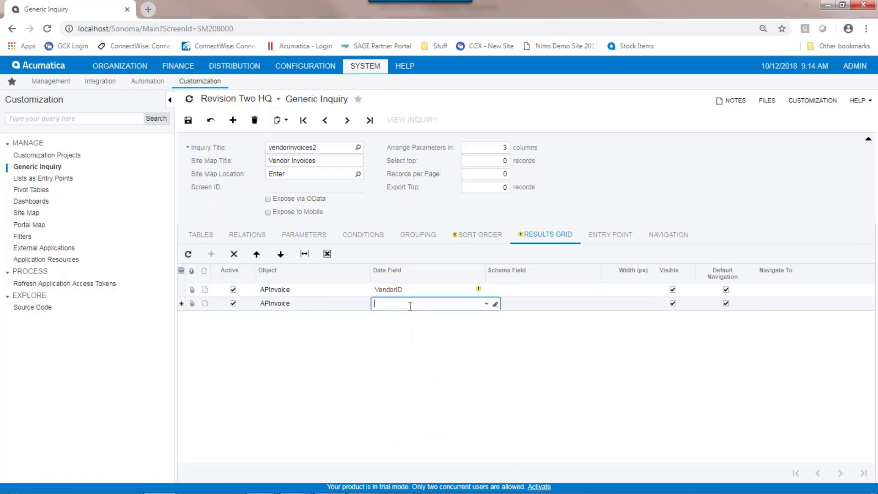
left_click(486, 303)
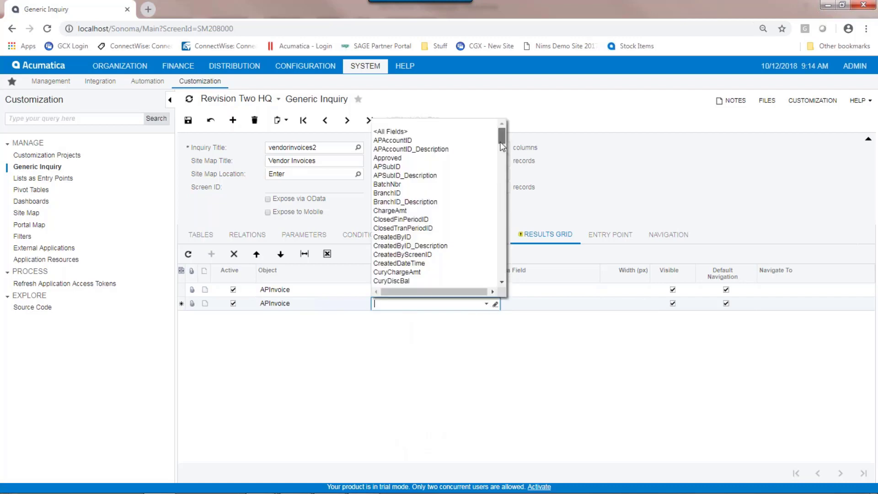
left_click_drag(501, 136, 515, 274)
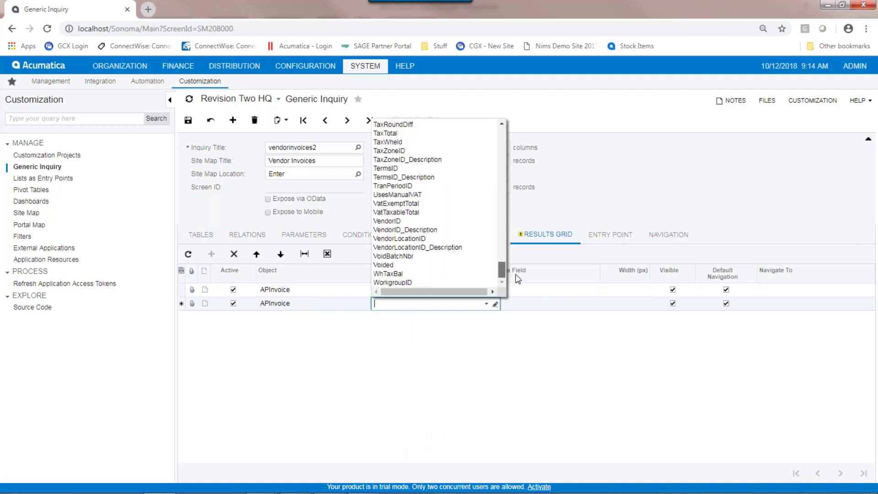
left_click(405, 229)
left_click(506, 304)
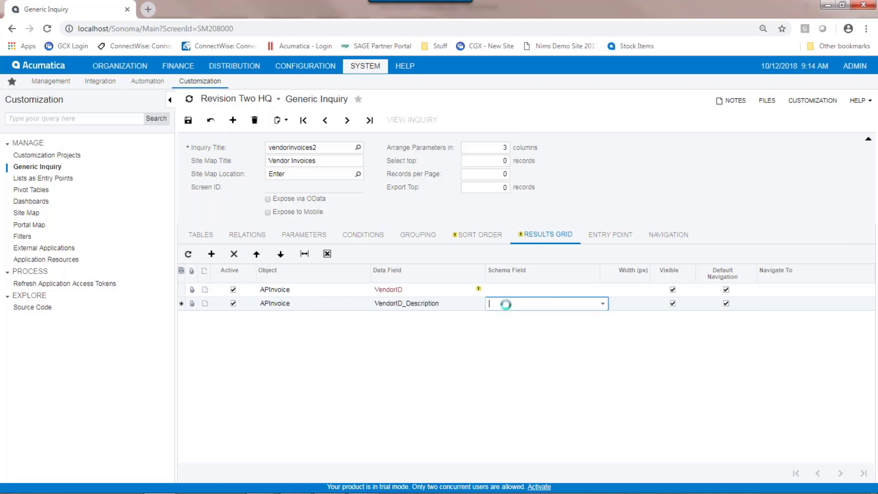
left_click(211, 255)
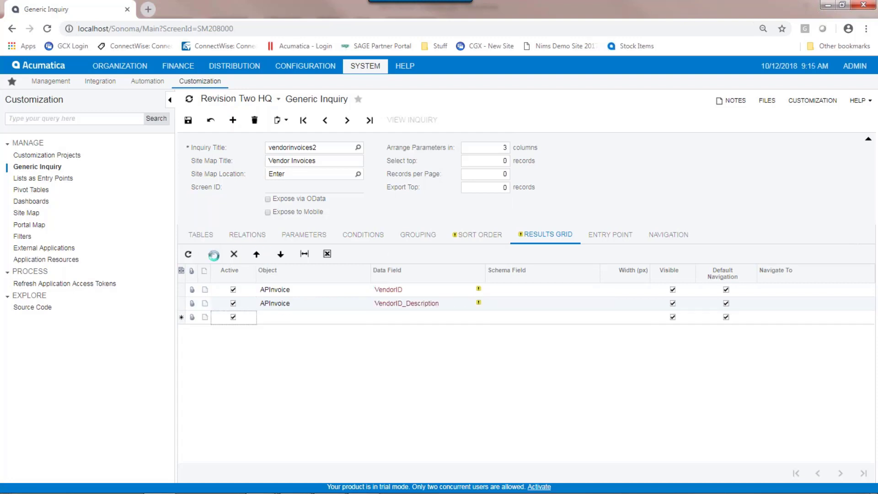
left_click(390, 318)
left_click(486, 318)
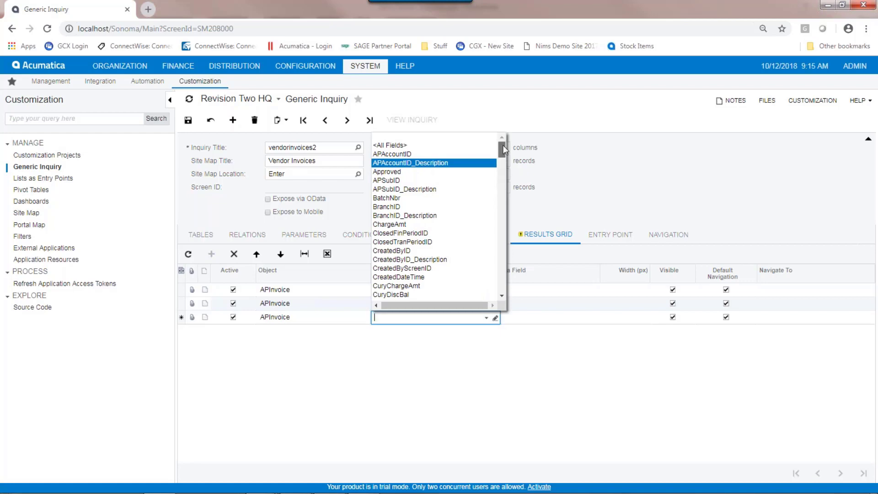
mouse_move(503, 147)
left_mouse_down()
mouse_move(500, 158)
mouse_move(500, 150)
left_mouse_up()
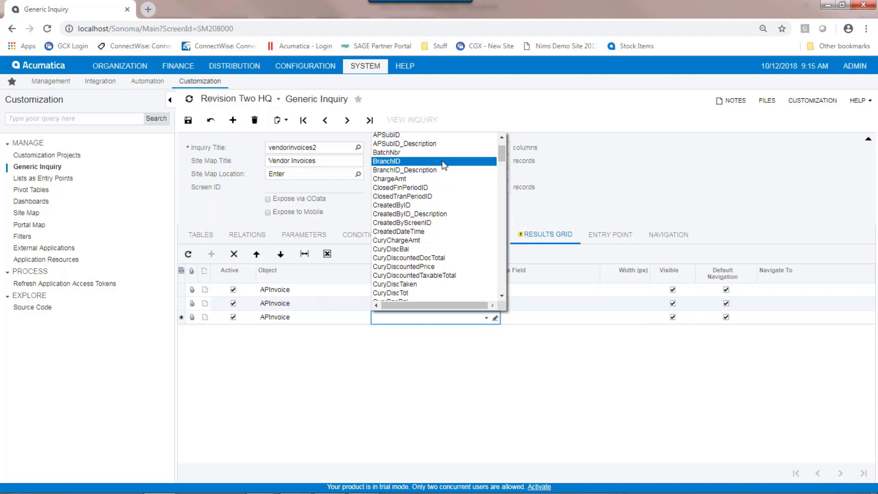
left_click(422, 157)
left_click(522, 319)
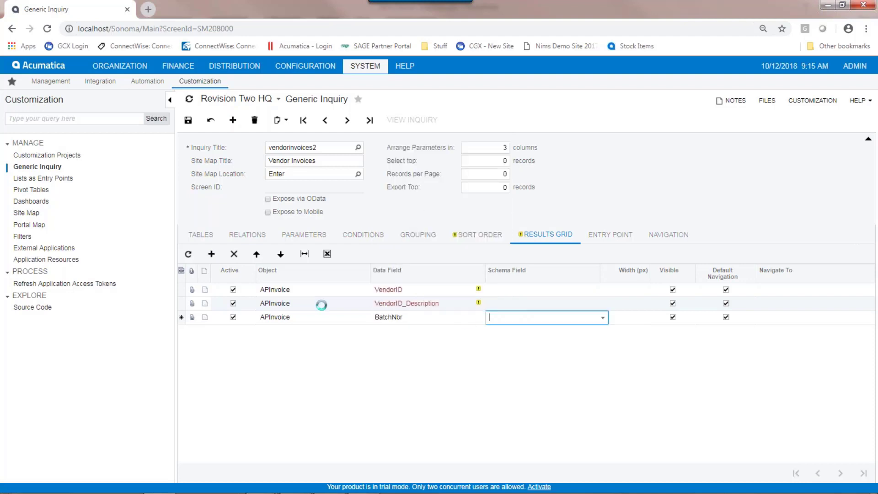
Step: Add result columns RefNbr and DocDate
left_click(217, 259)
left_click(423, 332)
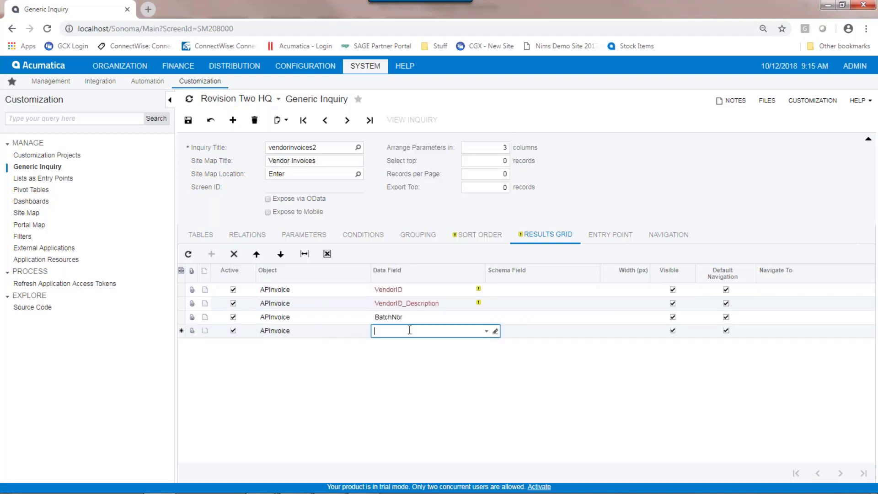
left_click(486, 331)
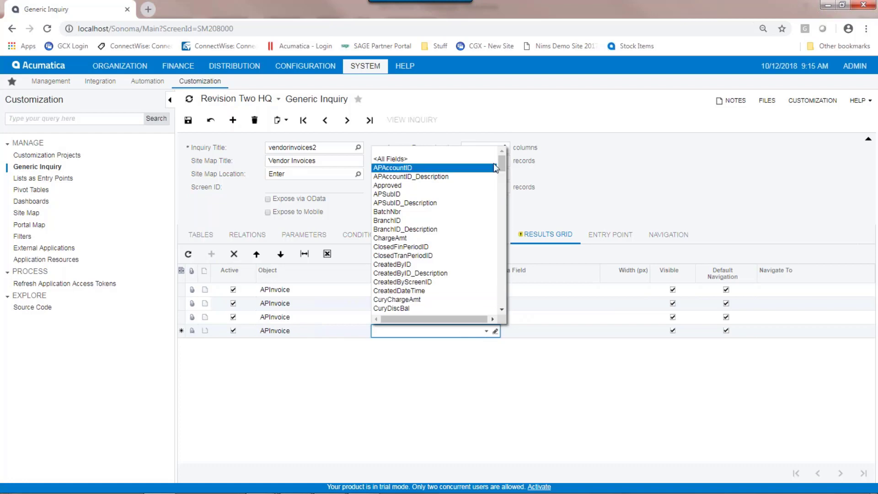
left_click_drag(503, 160, 500, 264)
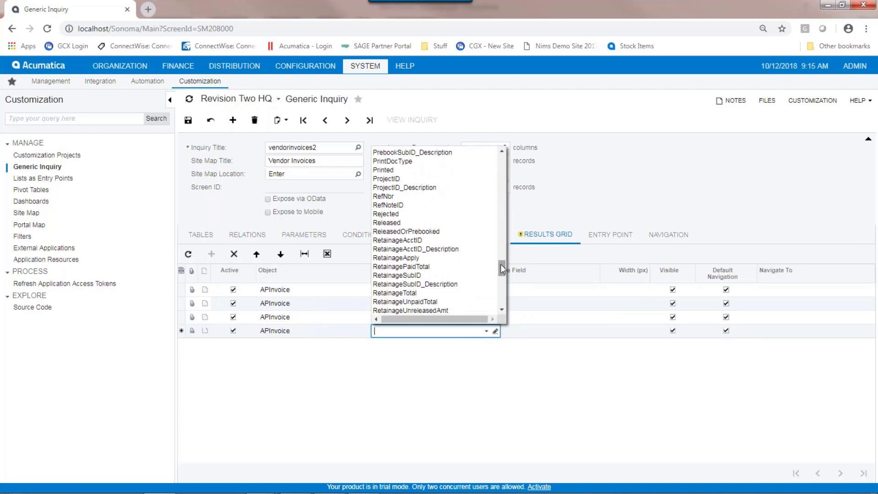
left_click(387, 195)
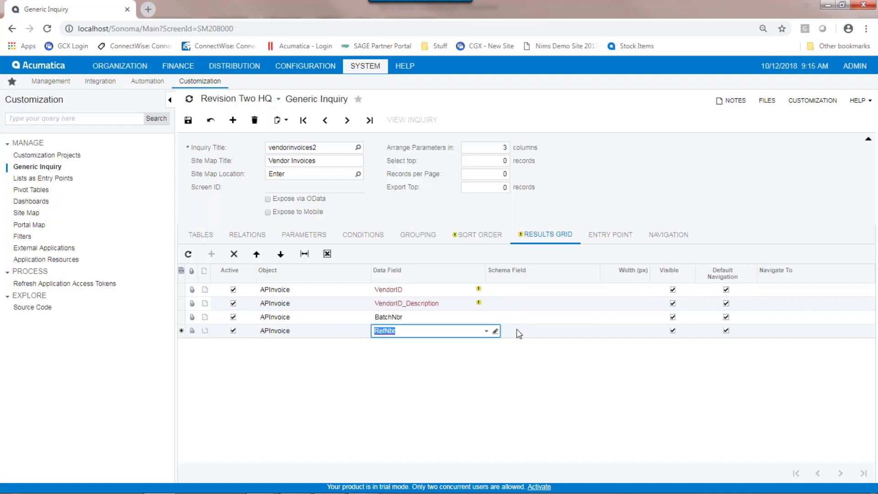
key("Tab")
left_click(212, 254)
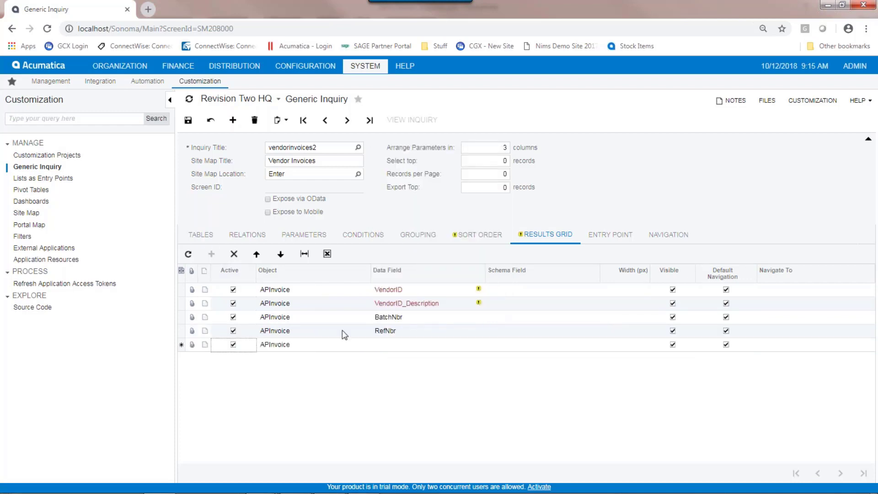
left_click(392, 345)
left_click(486, 344)
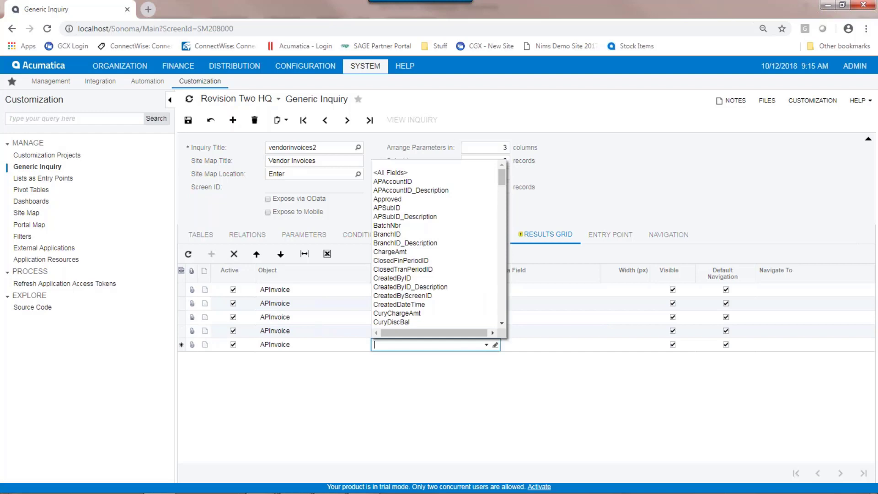
left_click_drag(503, 175, 498, 212)
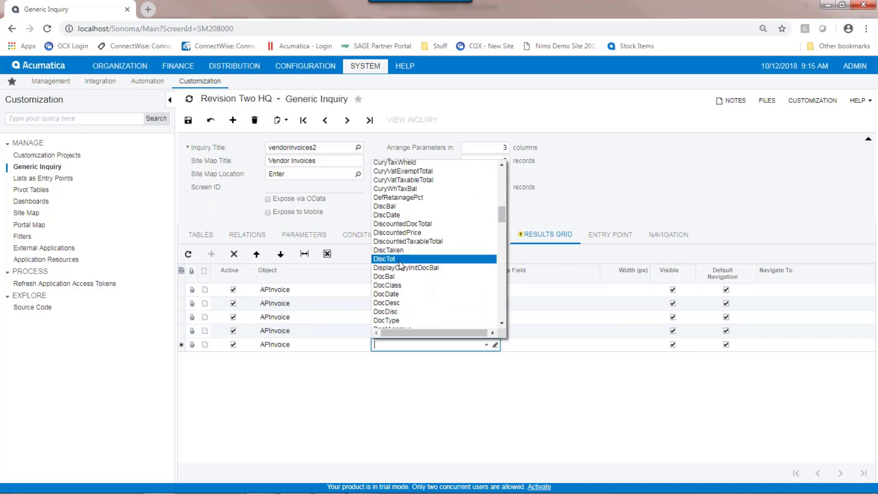
left_click(397, 294)
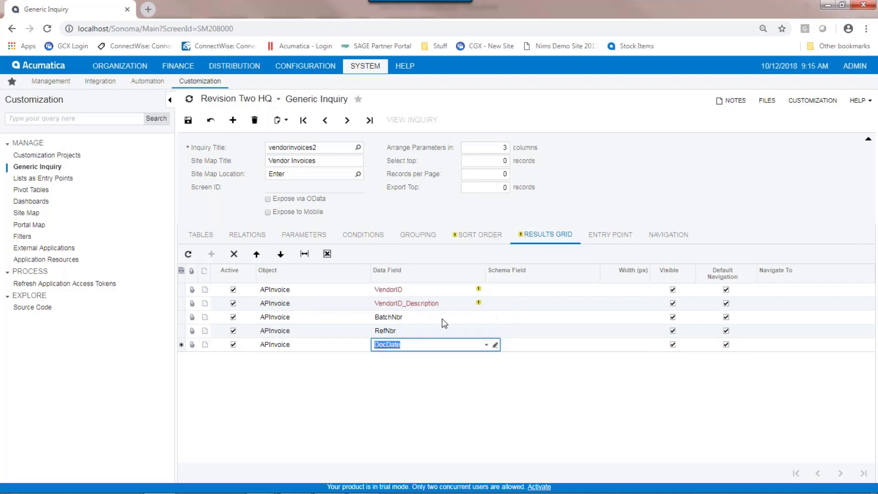
left_click(528, 346)
Step: Add a sixth result column showing DiscTot
left_click(211, 254)
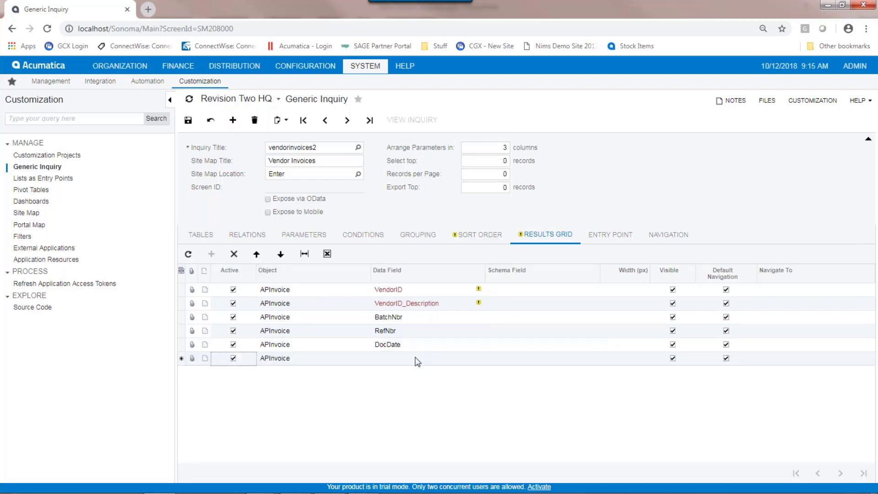
left_click(451, 358)
left_click(486, 359)
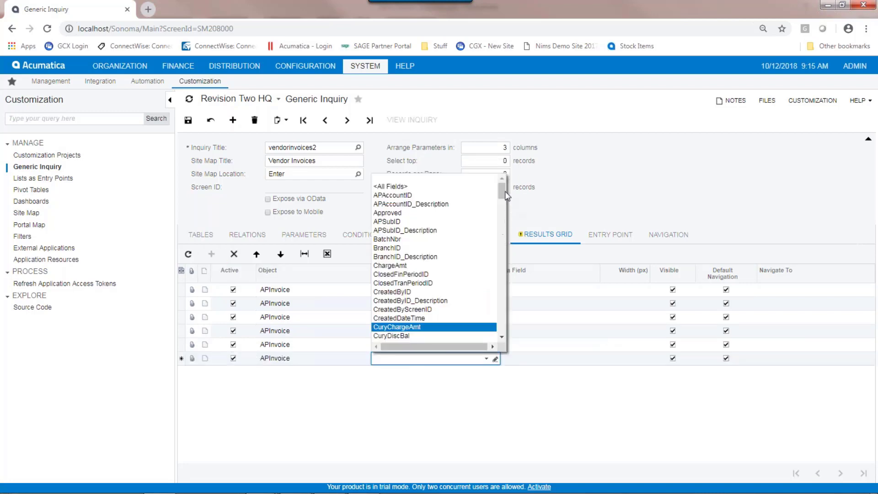
left_click_drag(504, 188, 499, 226)
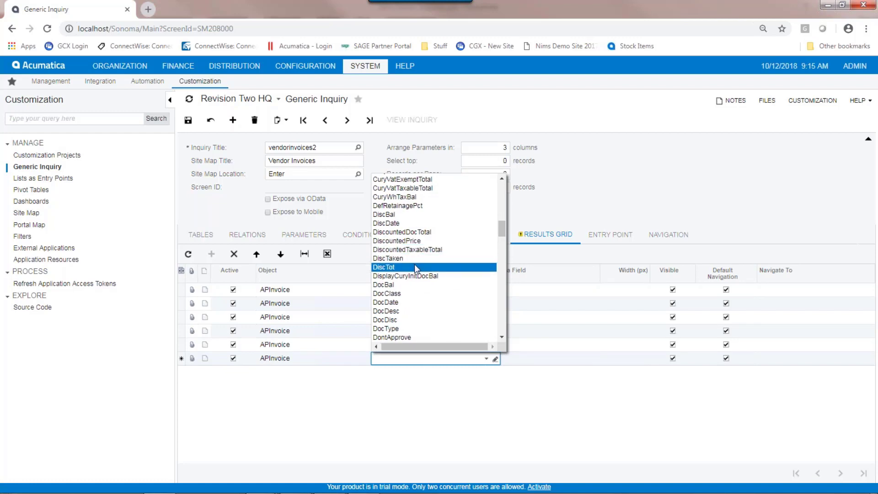
left_click(416, 268)
left_click(486, 358)
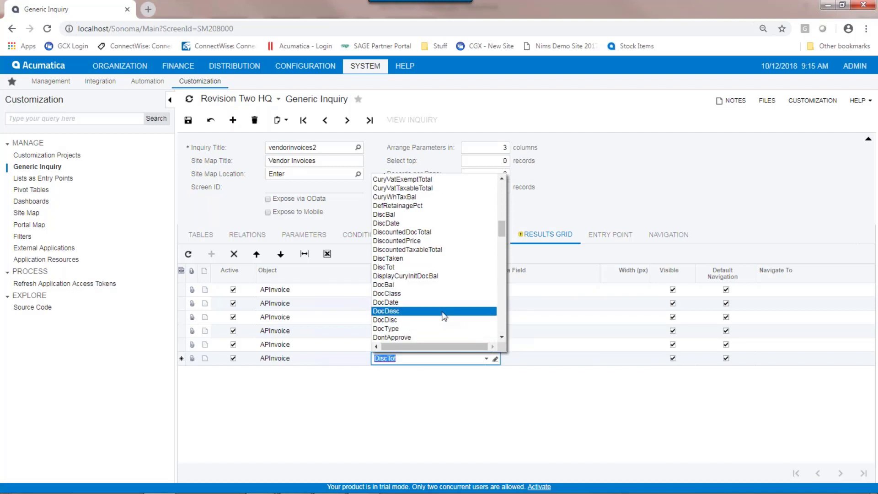
left_click(501, 337)
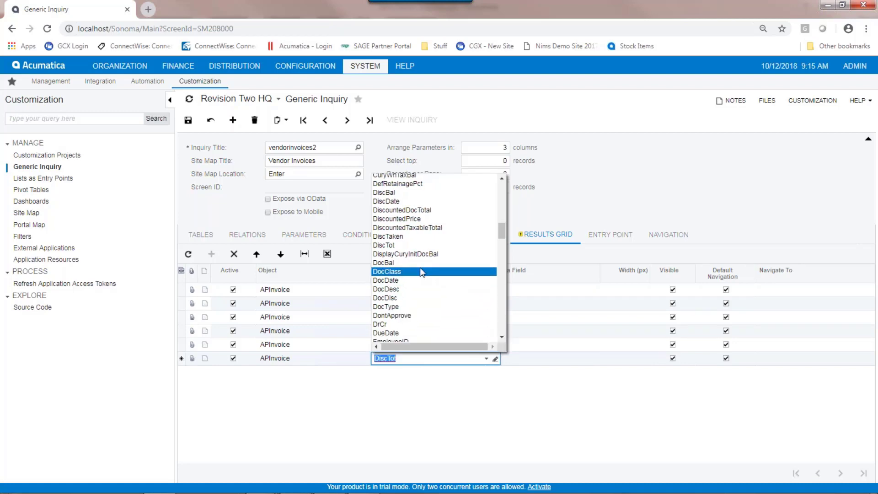
left_click(542, 354)
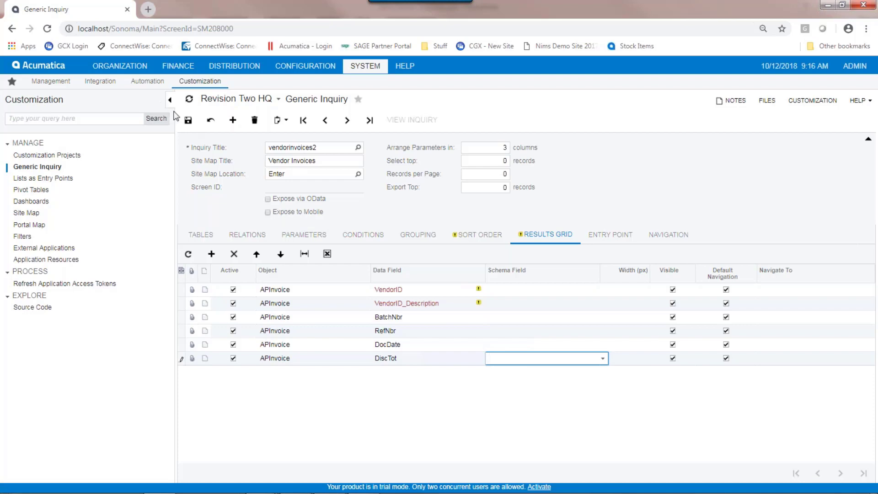
left_click(188, 120)
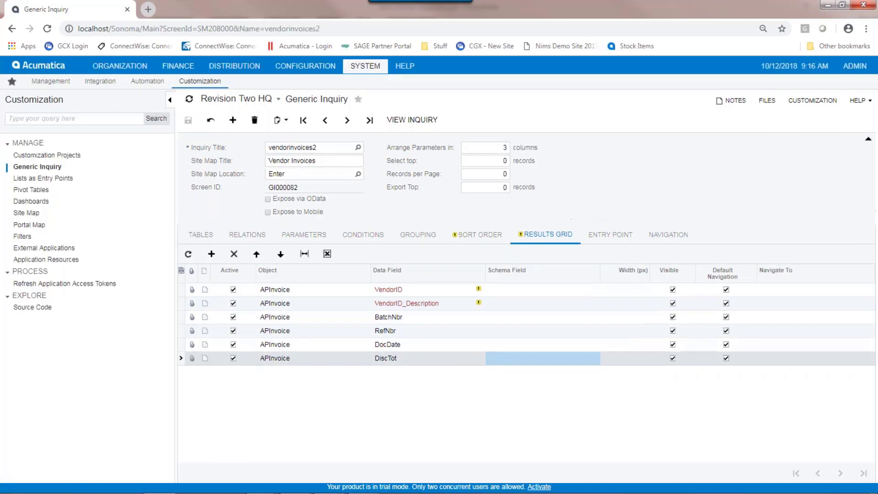
left_click(408, 120)
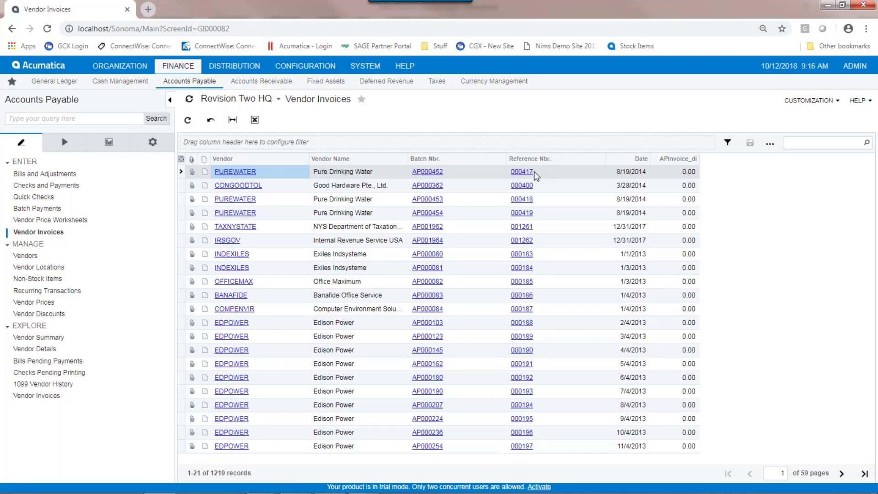
left_click(251, 174)
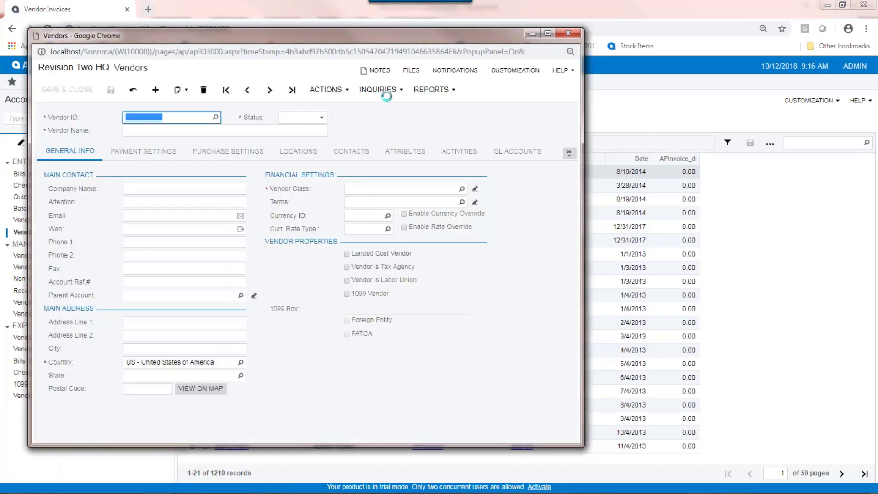
left_click(386, 93)
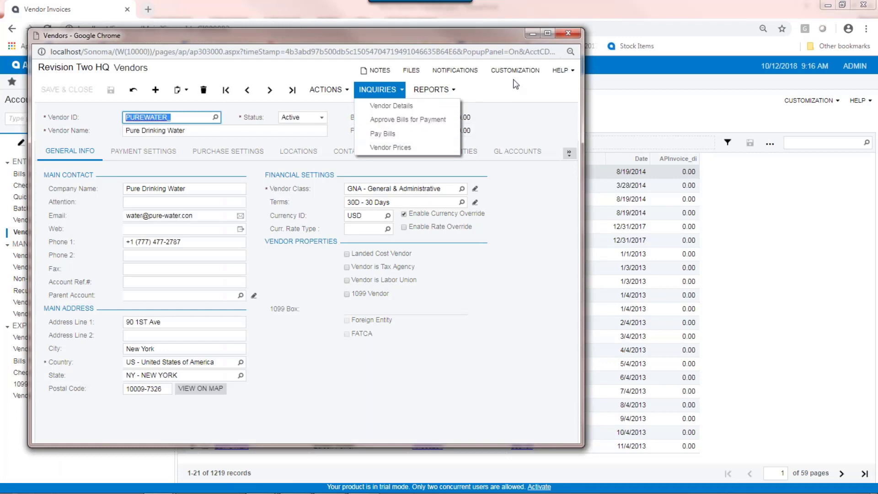
left_click(568, 33)
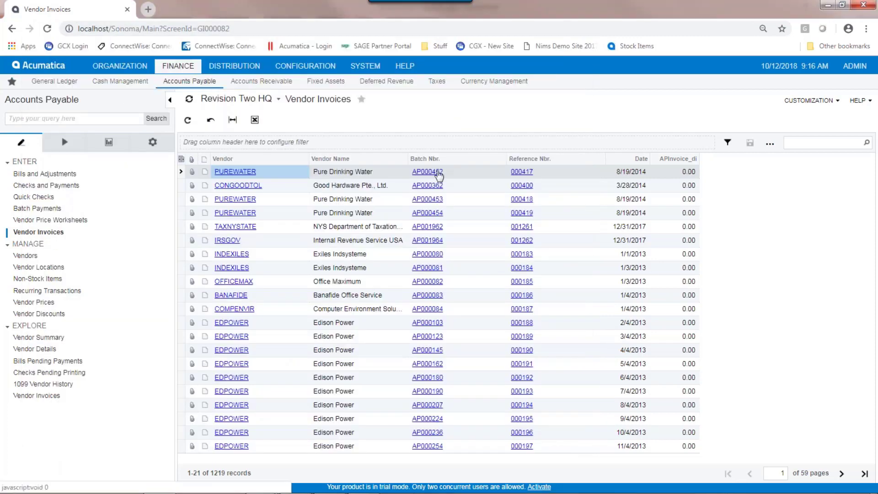
left_click(438, 173)
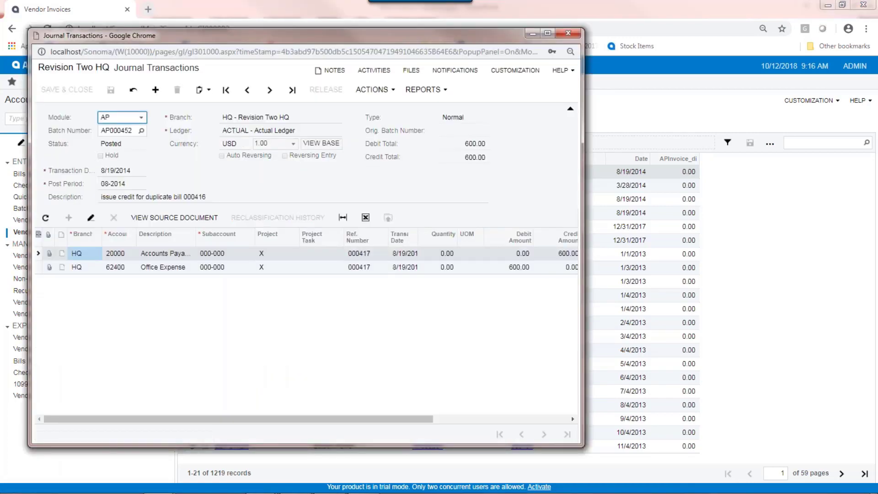
left_click(568, 33)
left_click(528, 172)
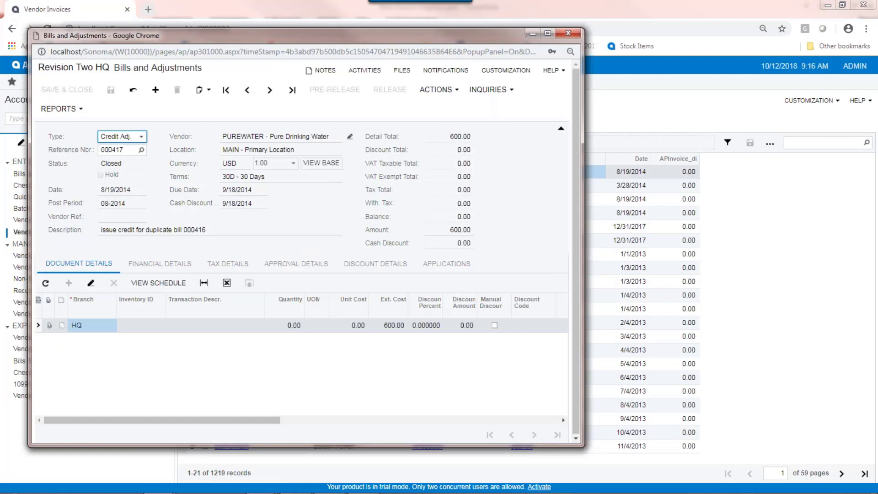
left_click(568, 33)
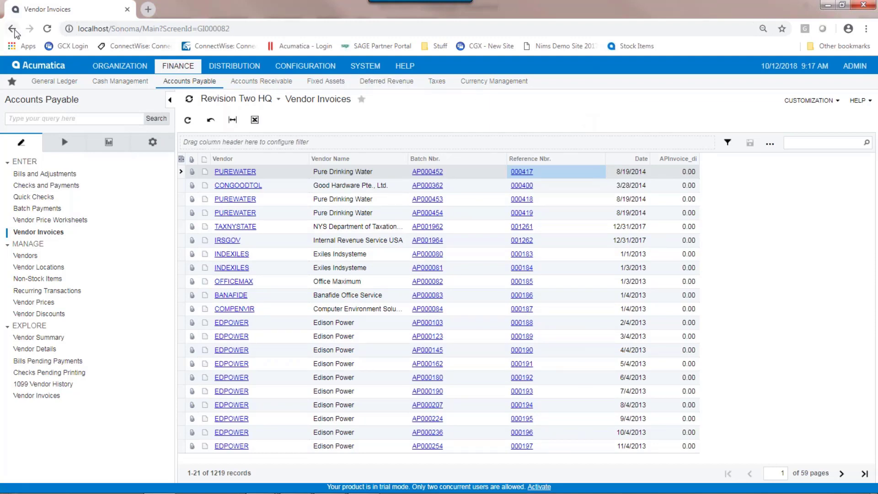
Step: Sort the inquiry by APInvoice.VendorID, save, and preview the results before returning to the definition
left_click(13, 29)
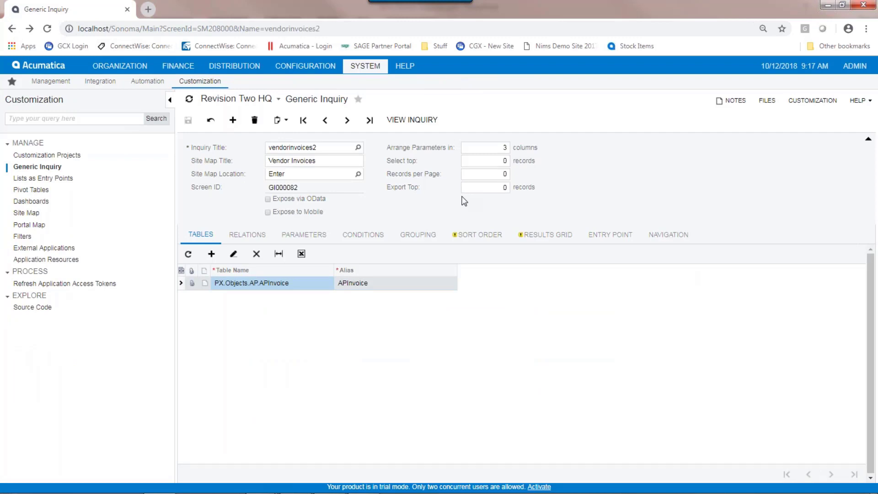
left_click(477, 234)
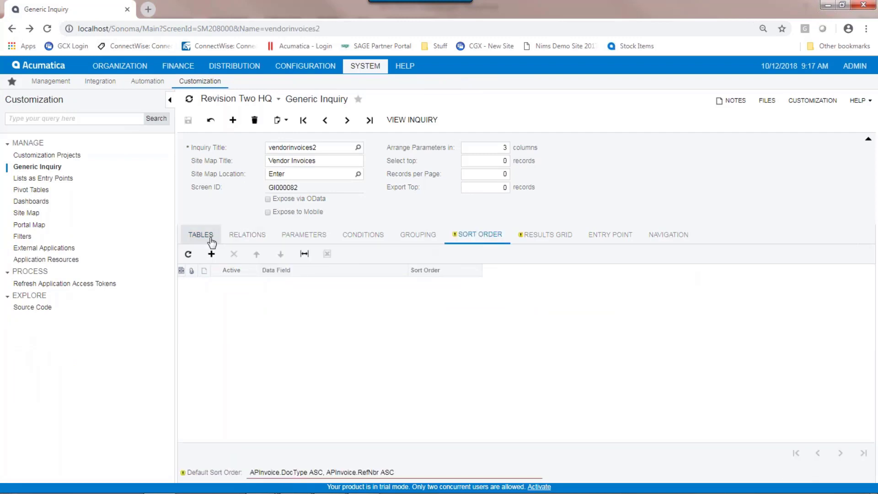
left_click(211, 255)
left_click(285, 284)
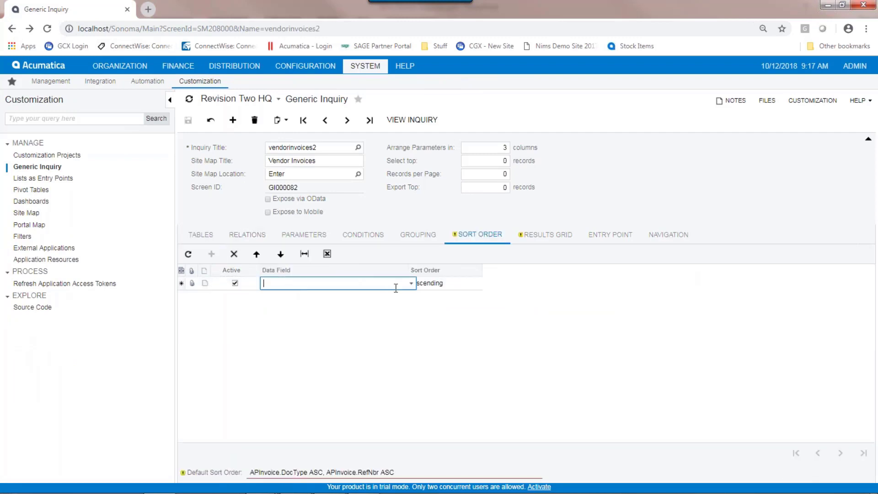
left_click(412, 284)
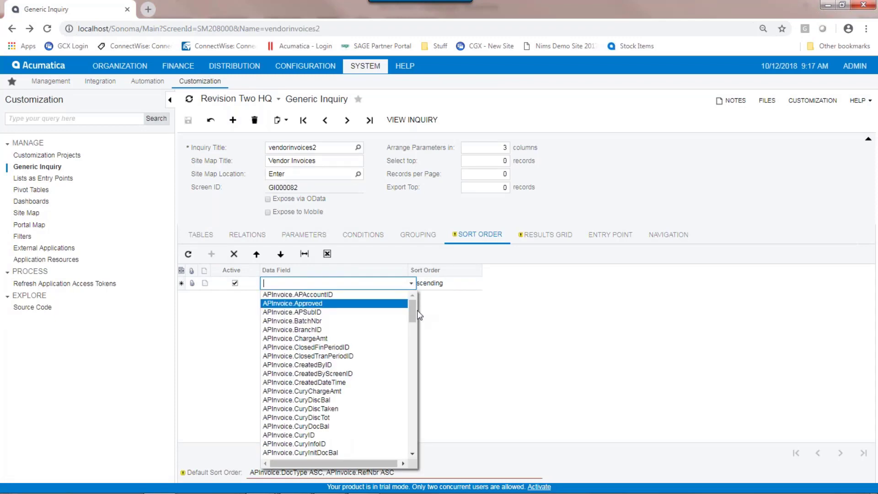
left_click_drag(412, 303, 431, 443)
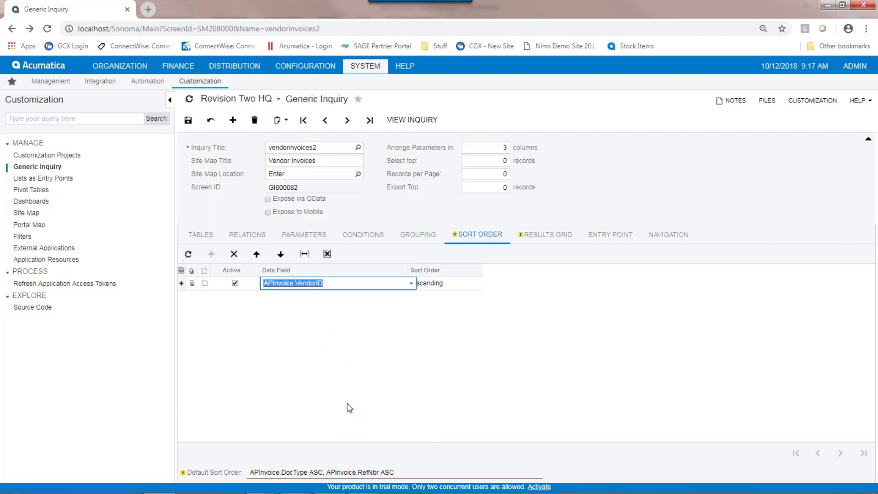
left_click(188, 119)
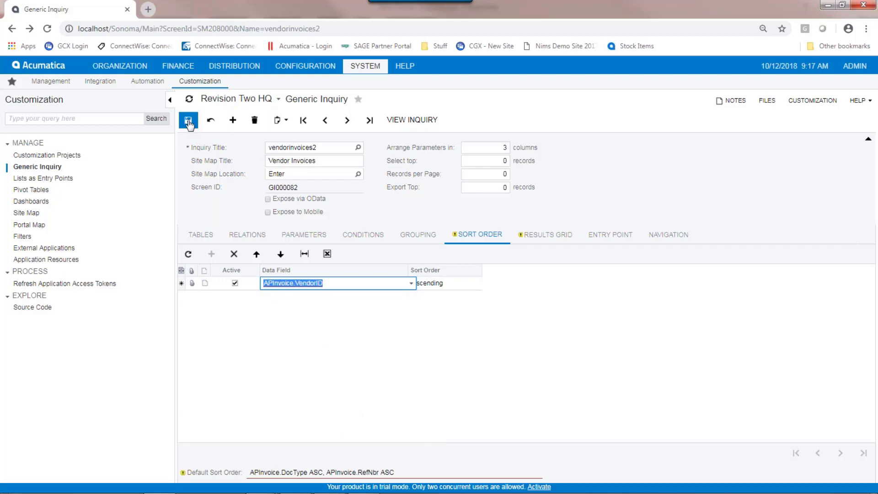
left_click(416, 121)
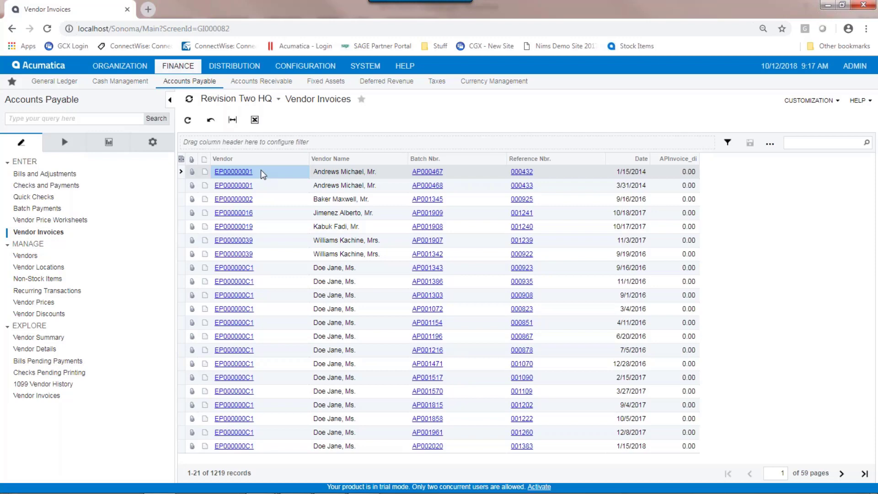
left_click(12, 28)
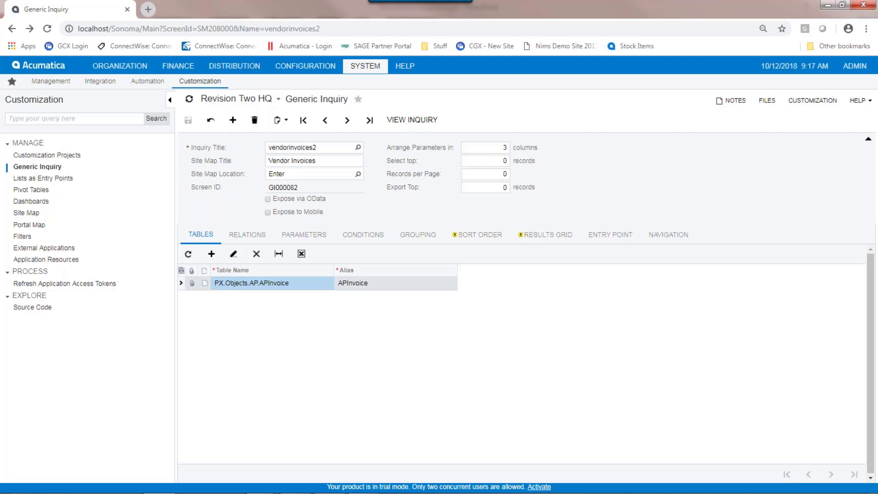
Step: Add parameter VendorNo on schema field APInvoice.VendorID with display name Vendor No
left_click(314, 237)
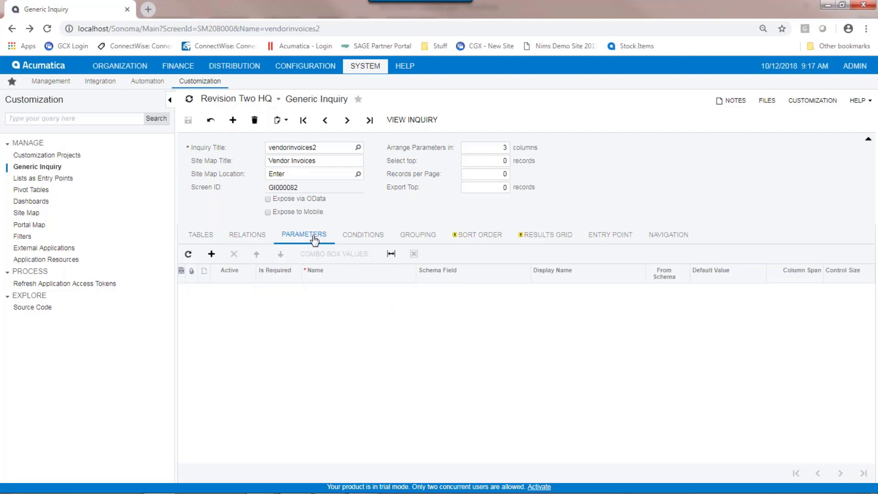
left_click(211, 253)
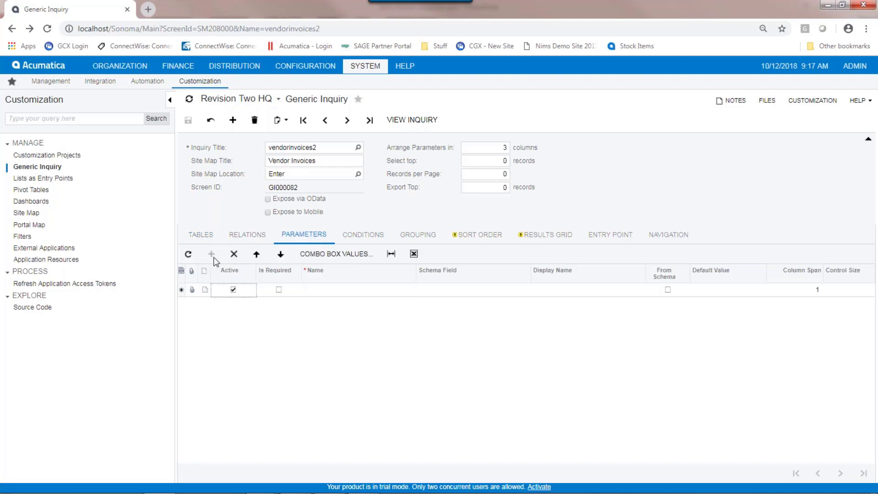
left_click(326, 290)
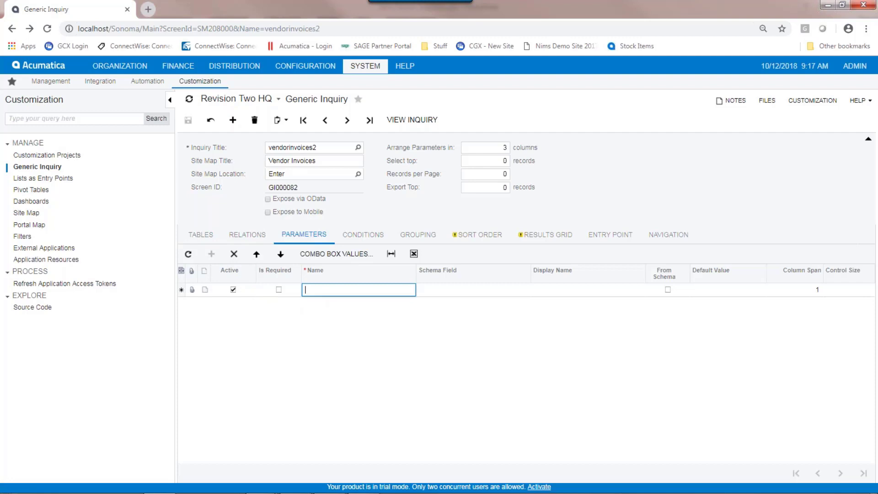
type("VendorNo")
key("Tab")
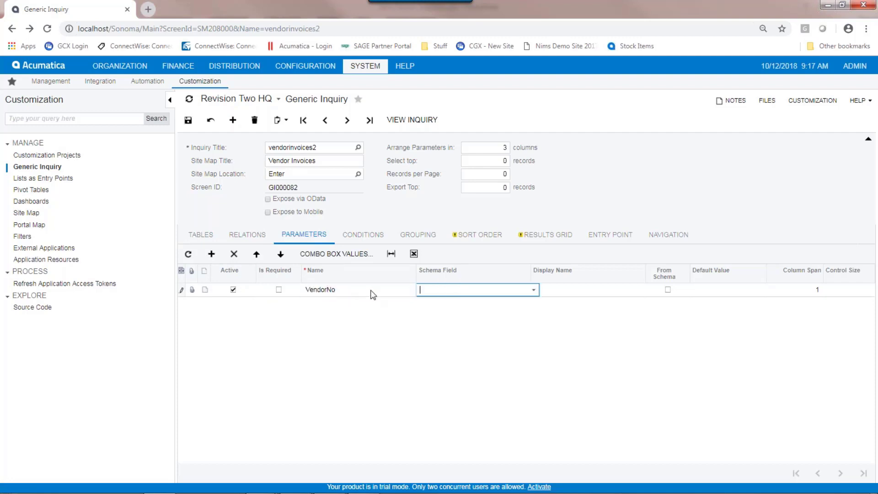
left_click(533, 290)
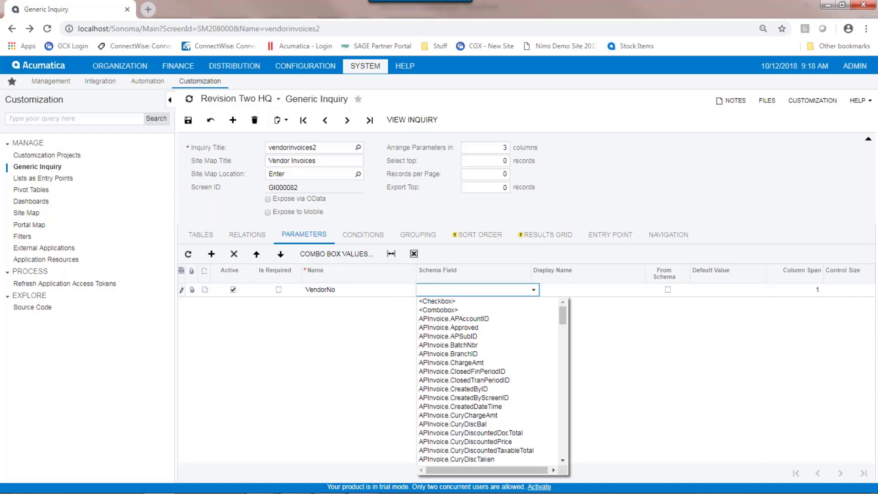
left_click_drag(564, 316, 578, 450)
left_click(518, 419)
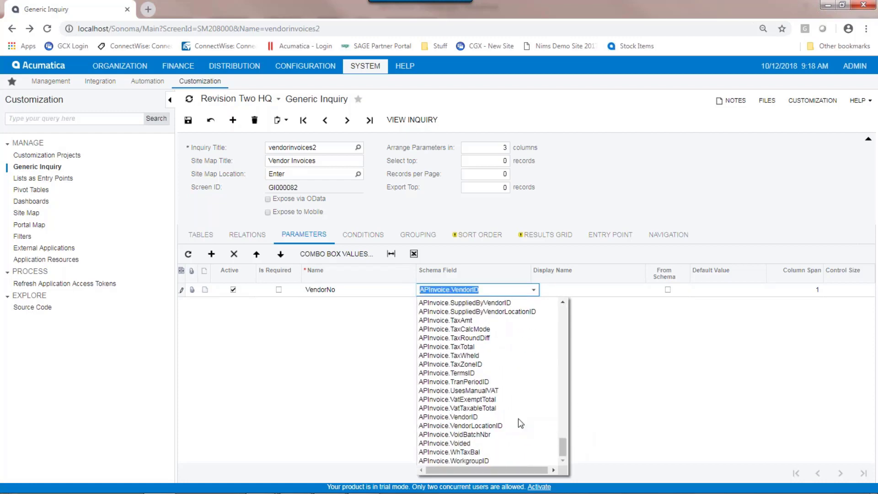
left_click(593, 286)
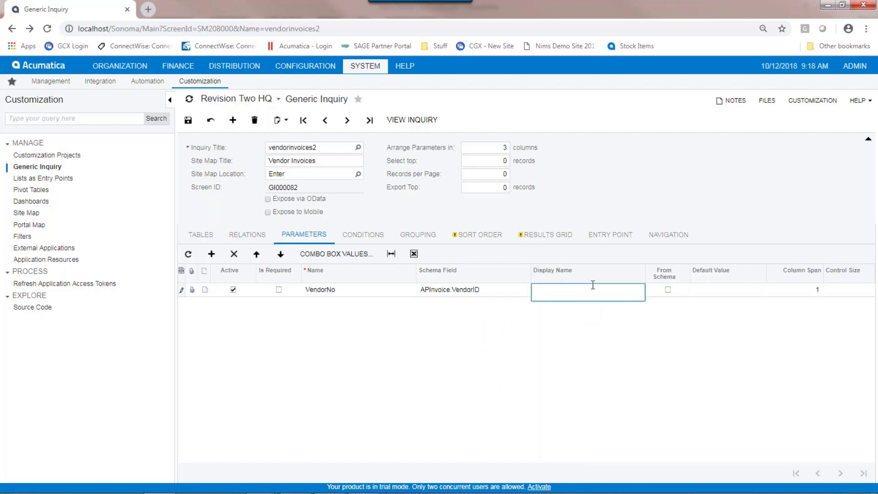
type("Vendor No")
key("Tab")
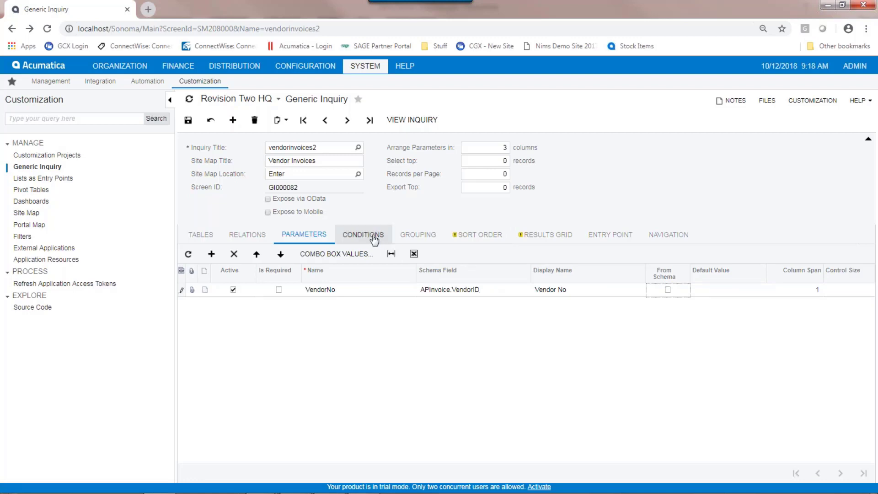
left_click(346, 237)
Step: Add condition APInvoice.VendorID Equals [VendorNo] and save the inquiry
left_click(211, 254)
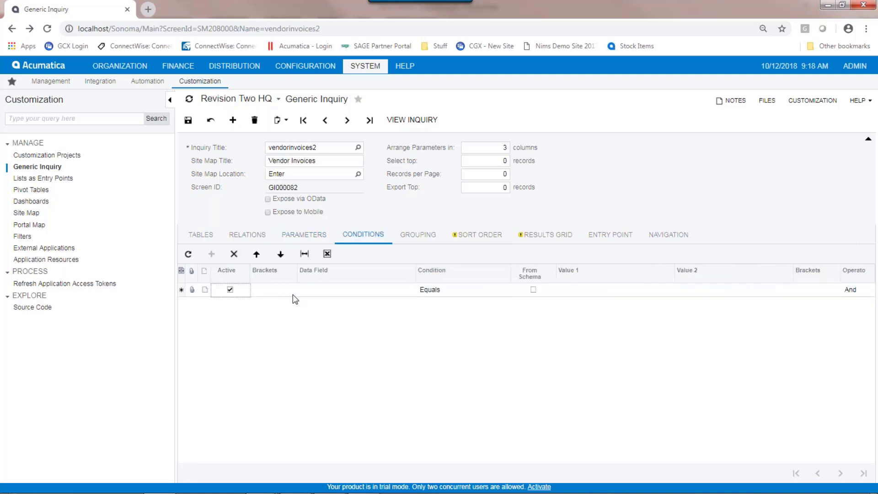
left_click(333, 291)
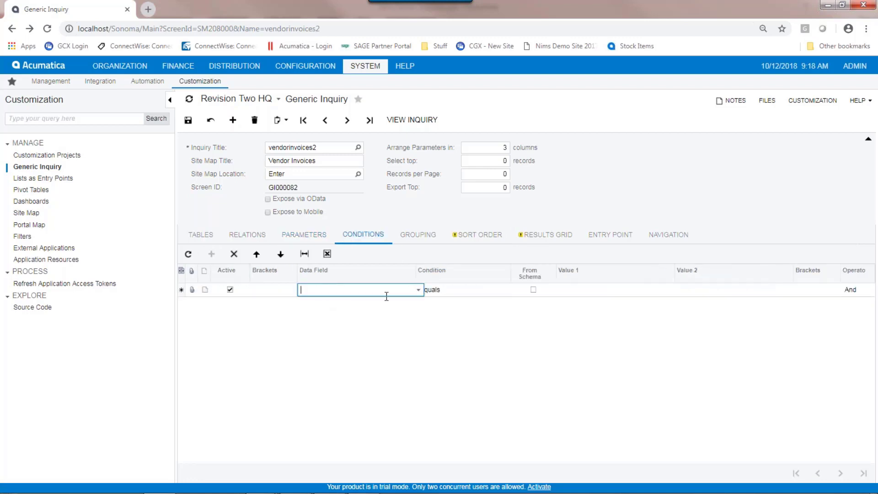
left_click(417, 289)
left_click_drag(427, 312, 424, 449)
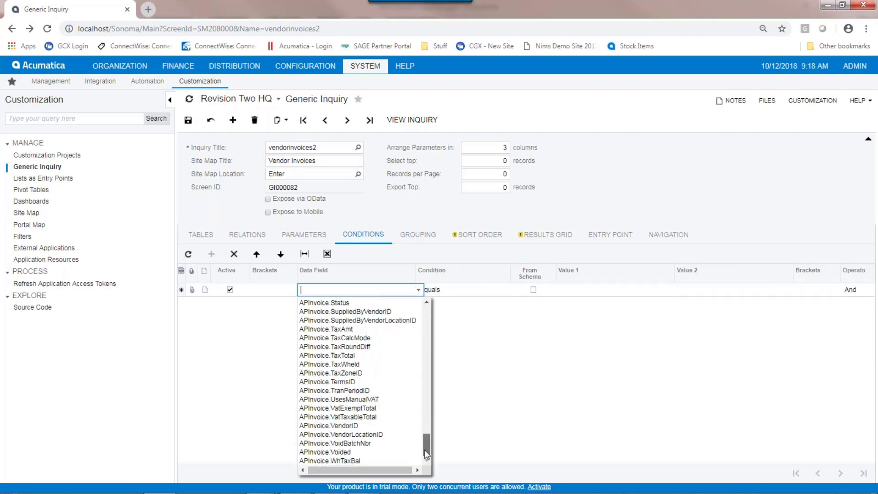
left_click(366, 425)
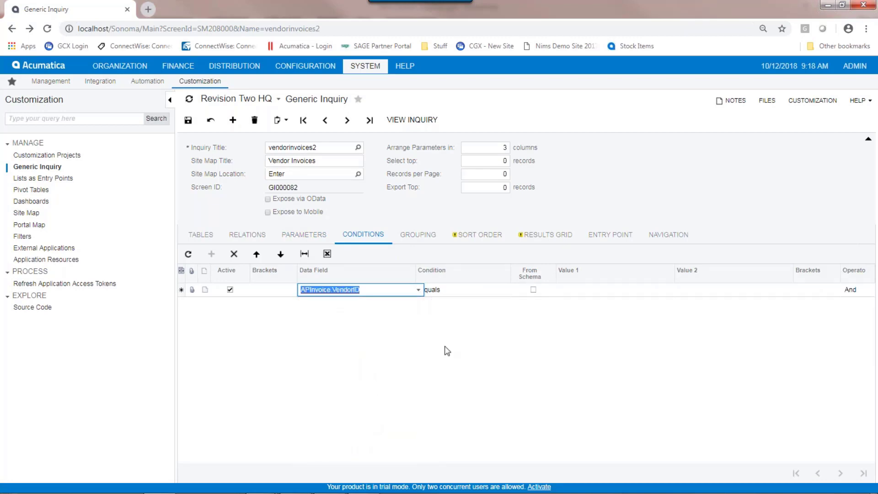
left_click(569, 290)
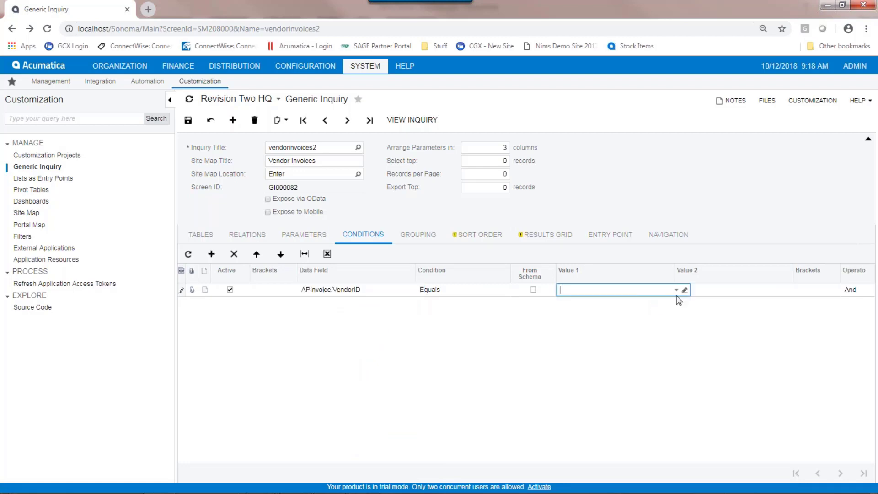
left_click(676, 289)
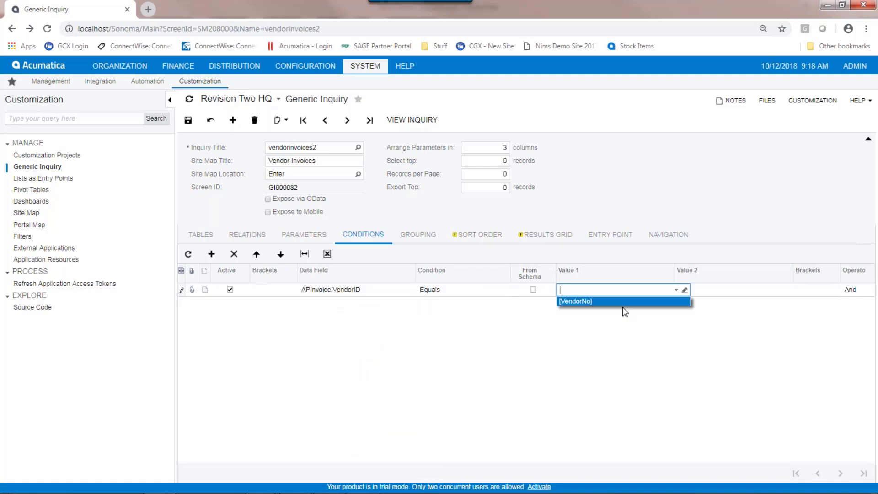
left_click(579, 301)
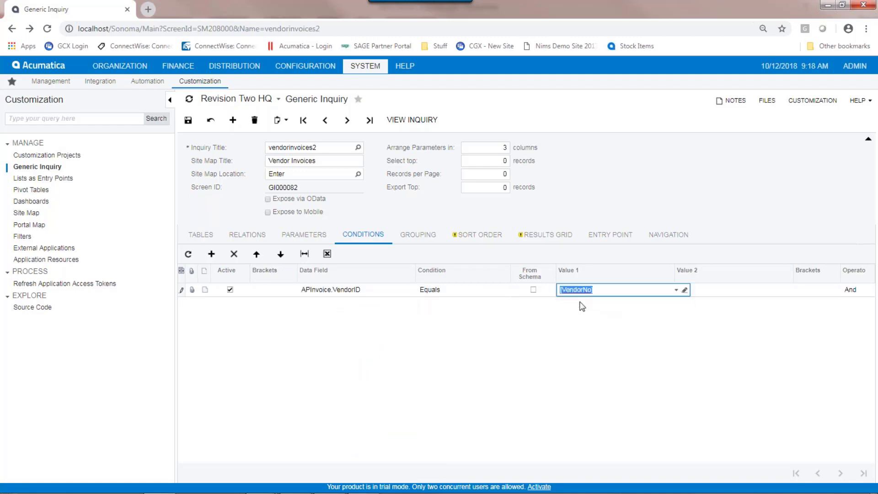
left_click(187, 120)
Step: Run the inquiry and choose vendor ARKTAK as Vendor No to list its two invoices
left_click(414, 128)
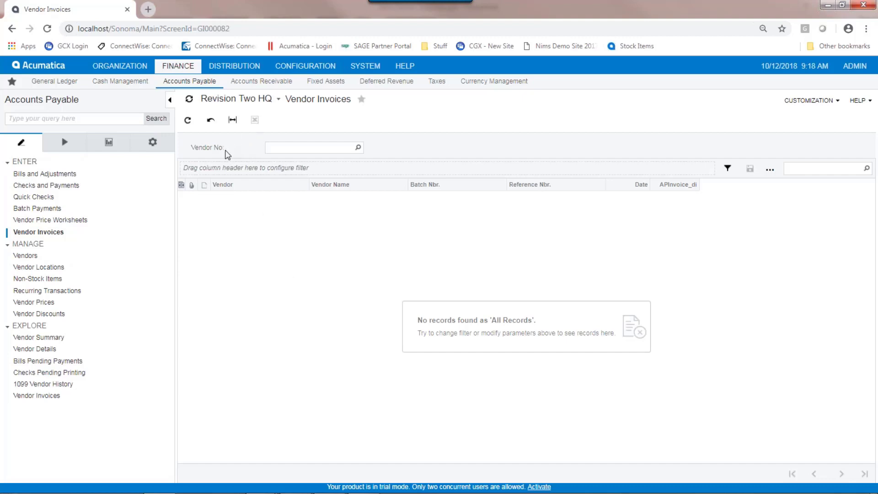
left_click(358, 147)
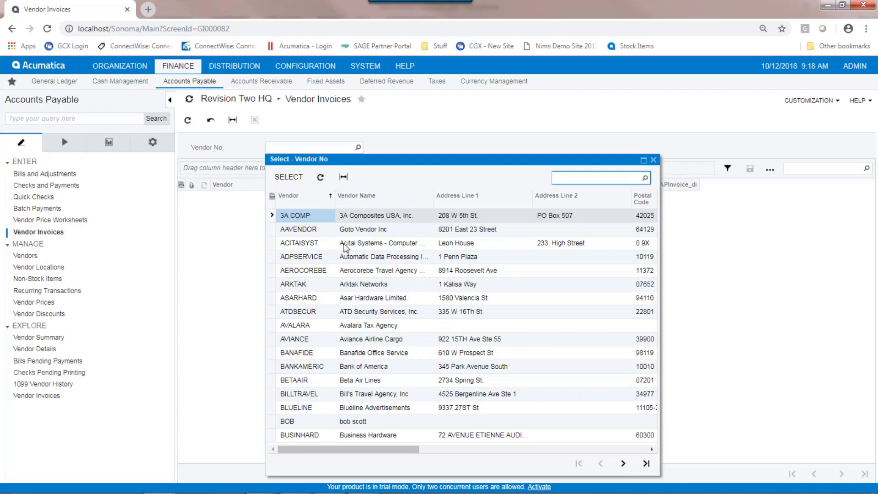
left_click(334, 284)
double_click(334, 285)
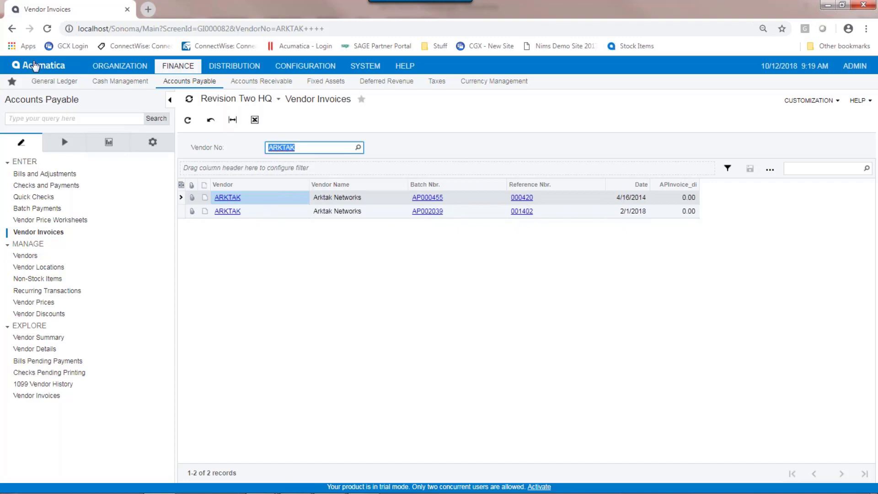
left_click(12, 29)
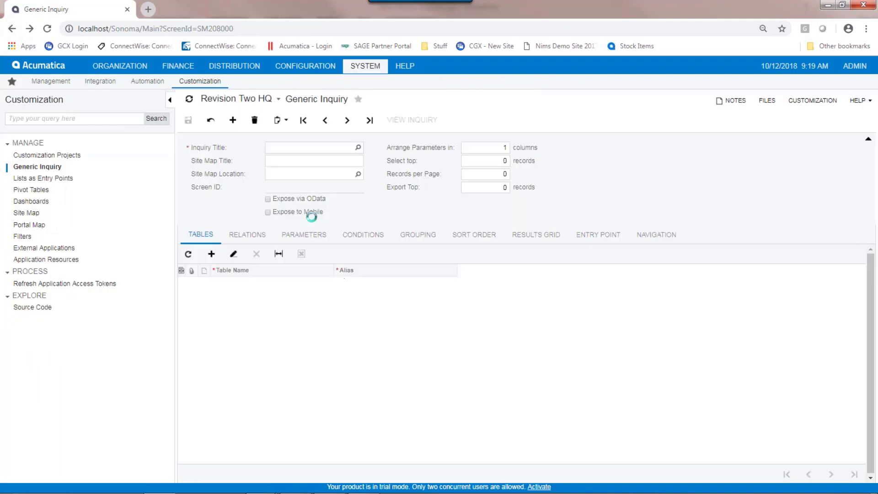
left_click(282, 162)
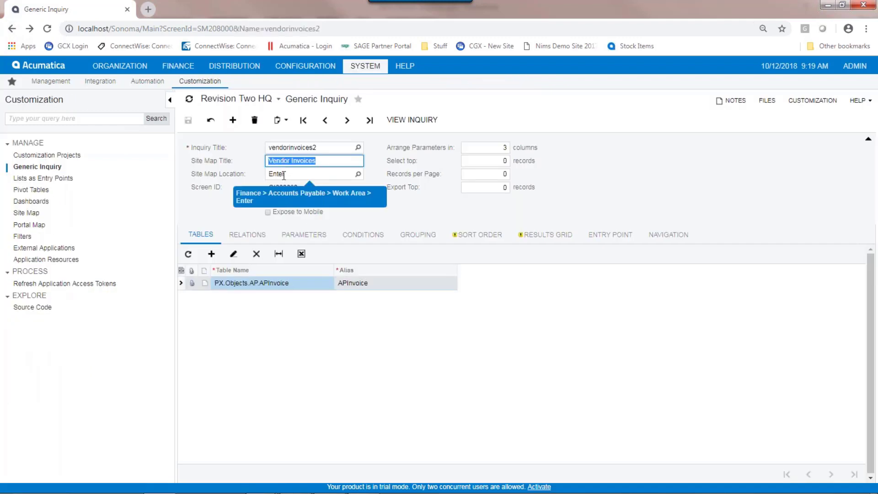
left_click(284, 174)
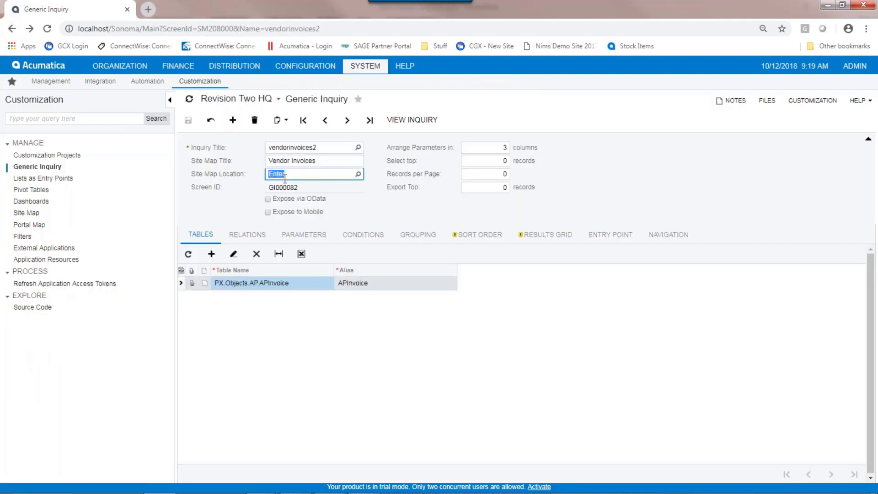
left_click(358, 173)
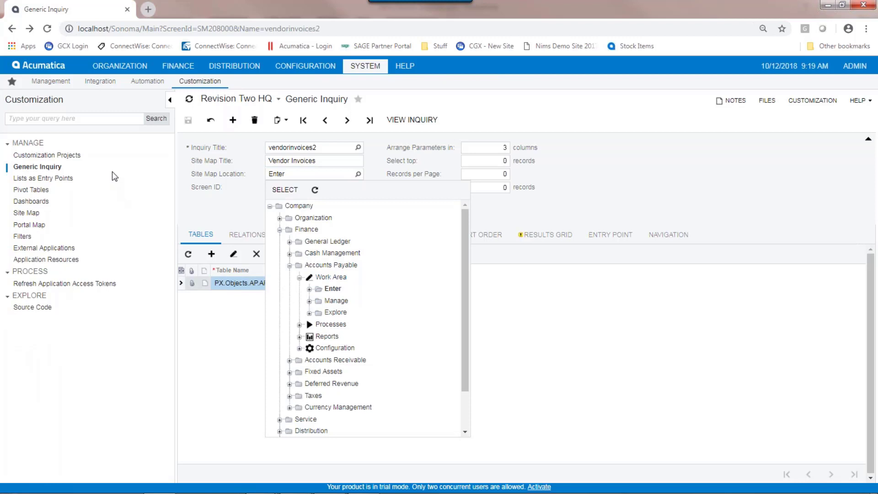
left_click(180, 69)
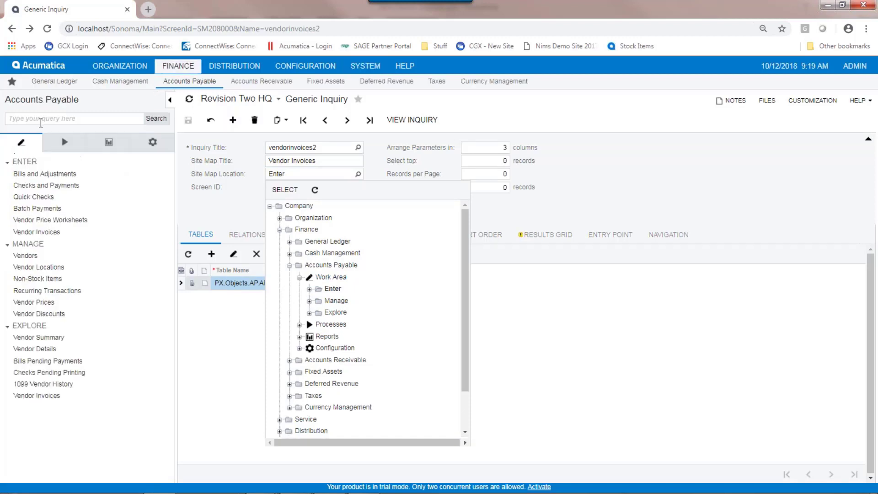
left_click(39, 233)
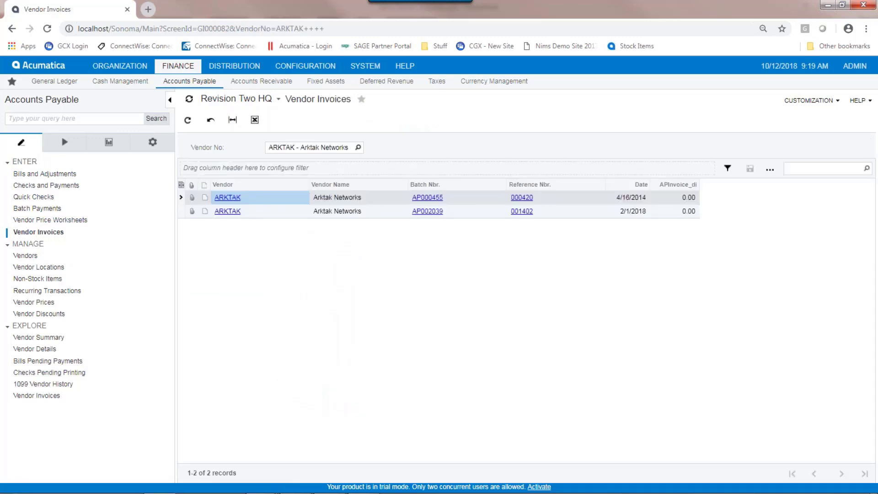
Step: Pick vendor BANAFIDE in the Vendor No lookup, then switch to AAVENDOR from the list's first page
left_click(358, 147)
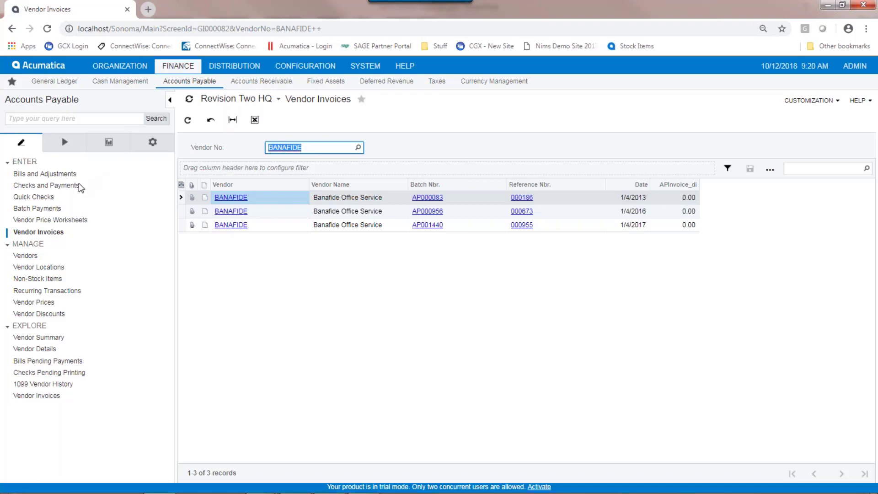
left_click(51, 232)
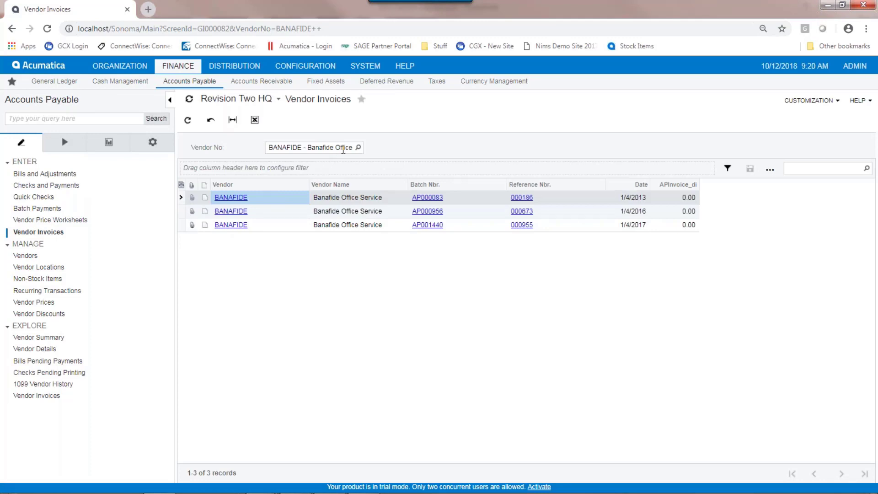
left_click(358, 147)
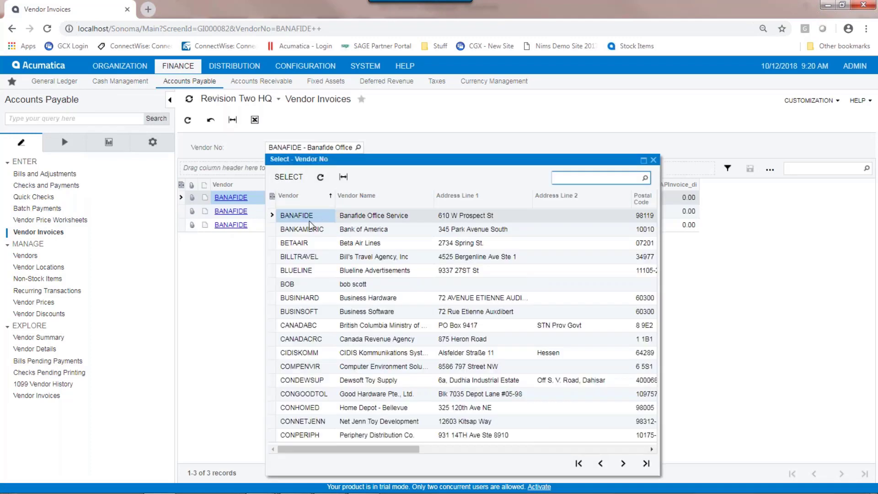
left_click(579, 463)
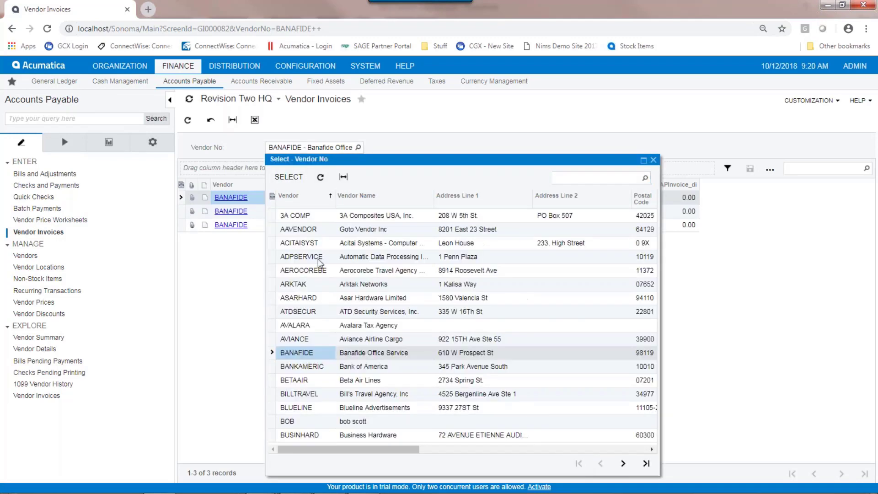
double_click(314, 229)
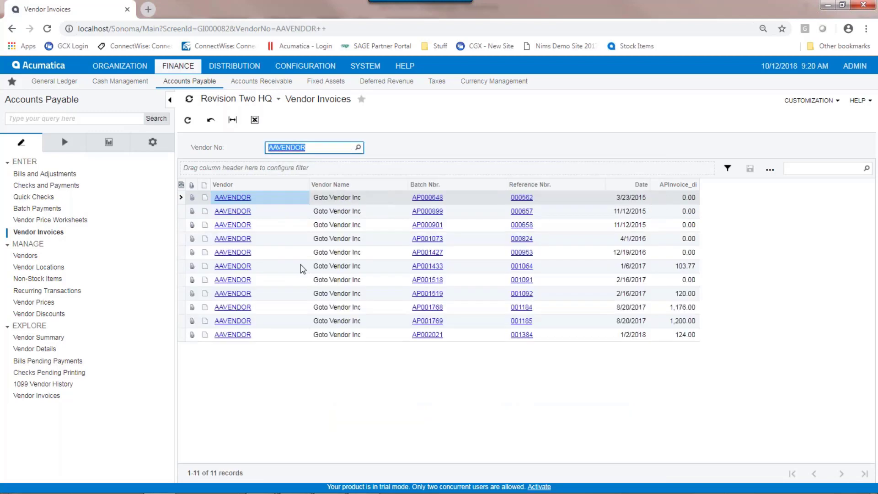
Step: Export the 11 AAVENDOR invoices to Excel, group by Batch Nbr., ungroup, then try Vendor Name
left_click(257, 121)
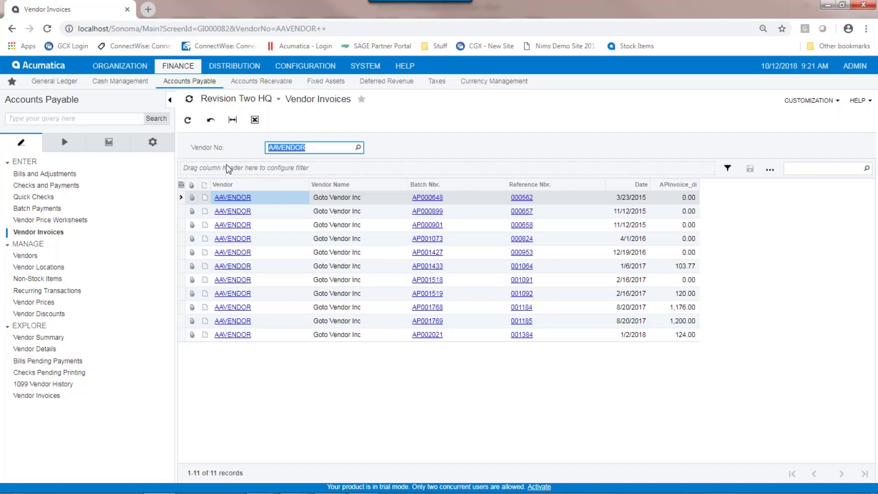
mouse_move(433, 185)
left_mouse_down()
mouse_move(383, 171)
mouse_move(239, 173)
left_mouse_up()
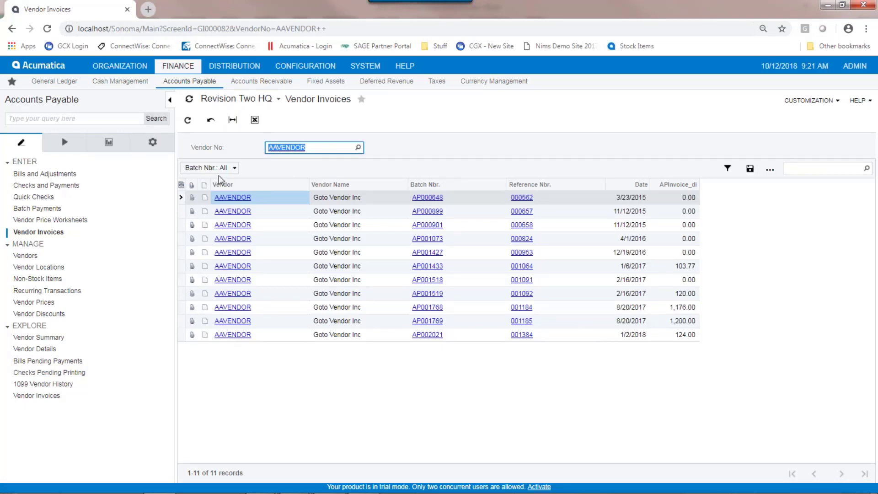
left_click_drag(218, 172, 455, 190)
mouse_move(349, 188)
left_mouse_down()
mouse_move(241, 169)
mouse_move(350, 188)
left_mouse_up()
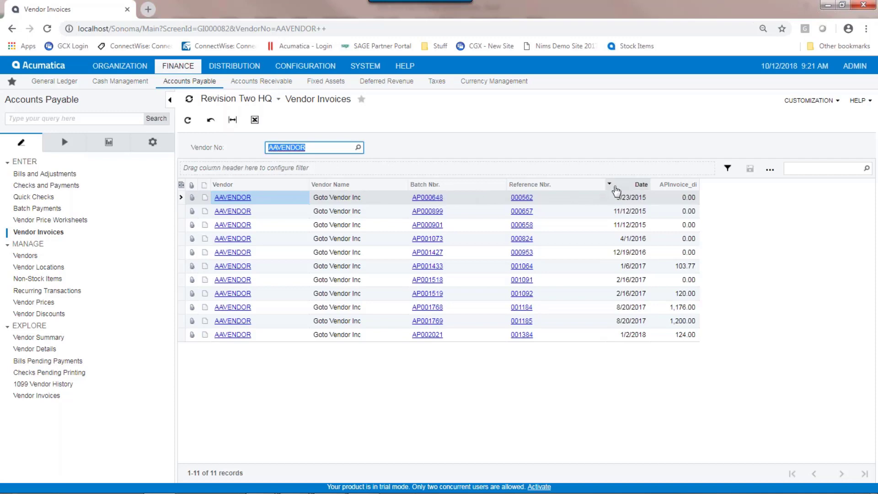
Step: Pick 10/31/2014 as the Date filter's From date, but apply a Today condition instead
left_click(610, 183)
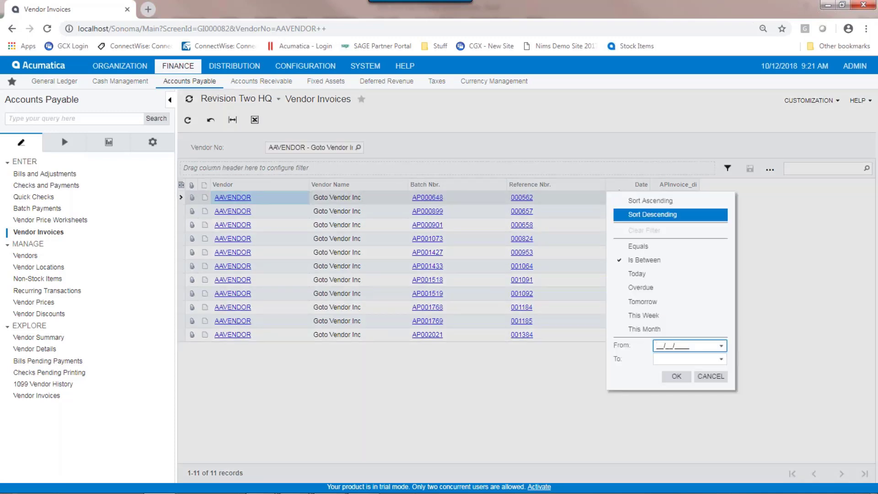
left_click(721, 346)
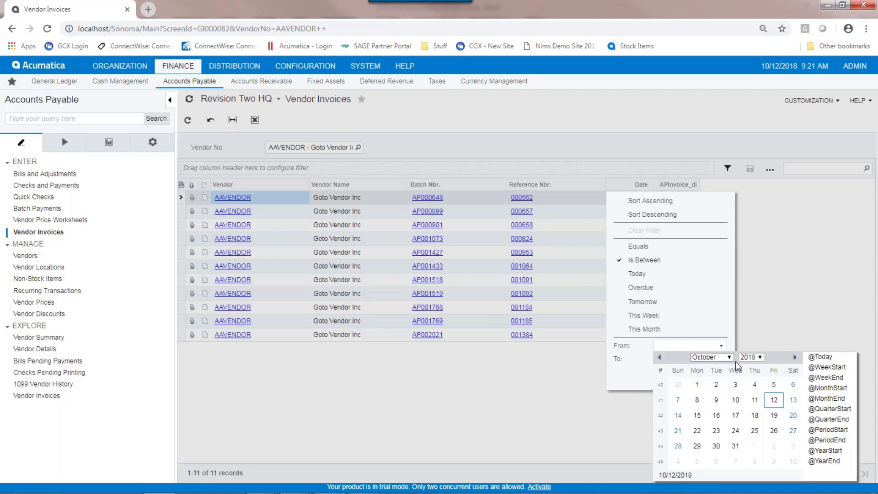
left_click(758, 357)
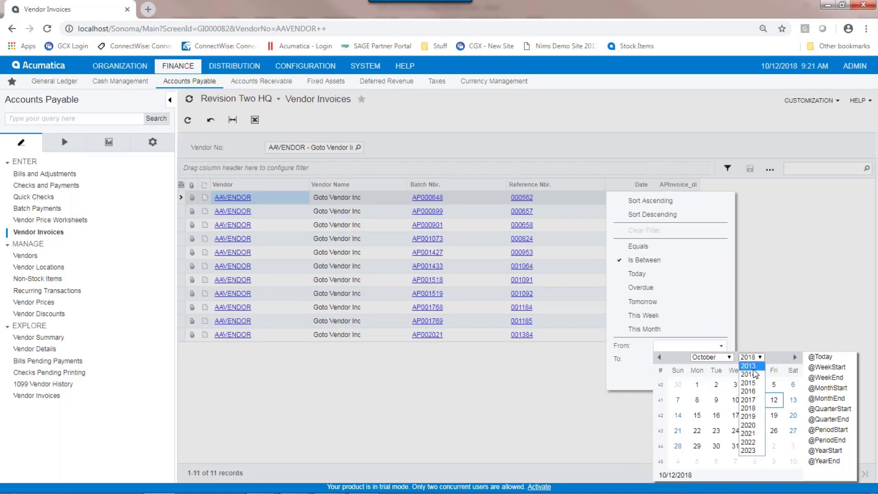
left_click(754, 375)
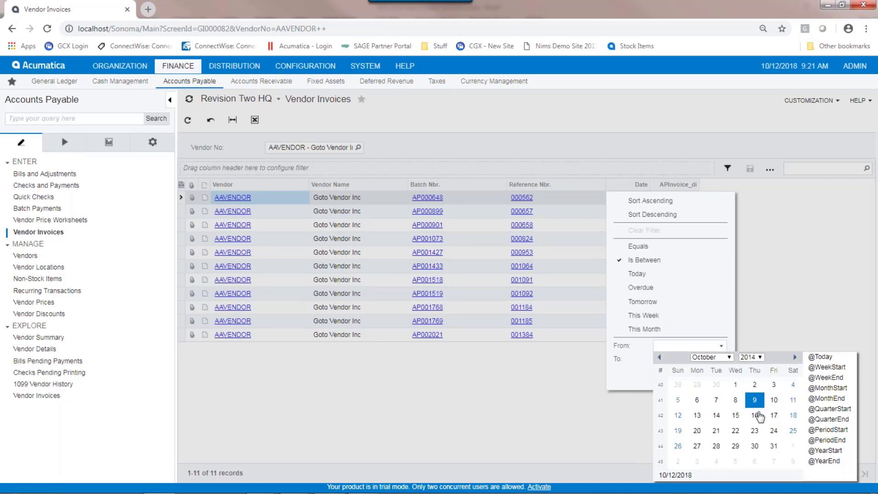
left_click(774, 446)
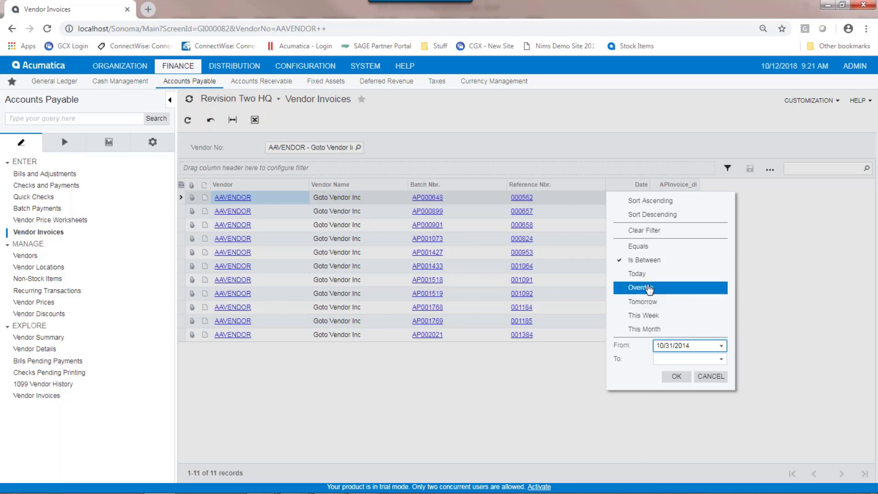
left_click(640, 276)
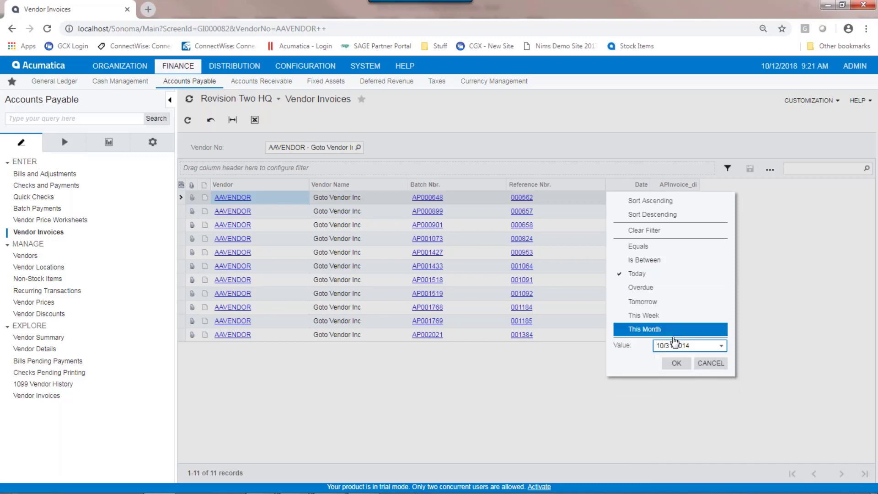
left_click(674, 363)
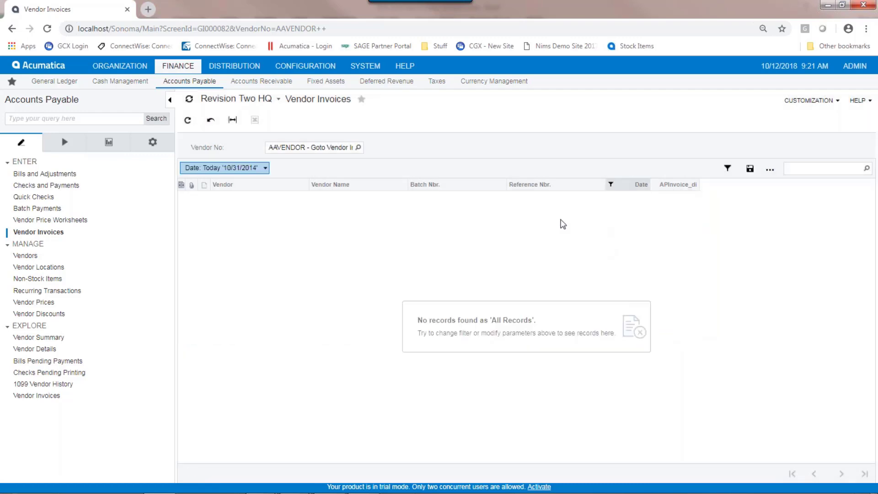
Step: Filter the Date column to Is Between 10/31/2014 and 10/12/2018
left_click(611, 184)
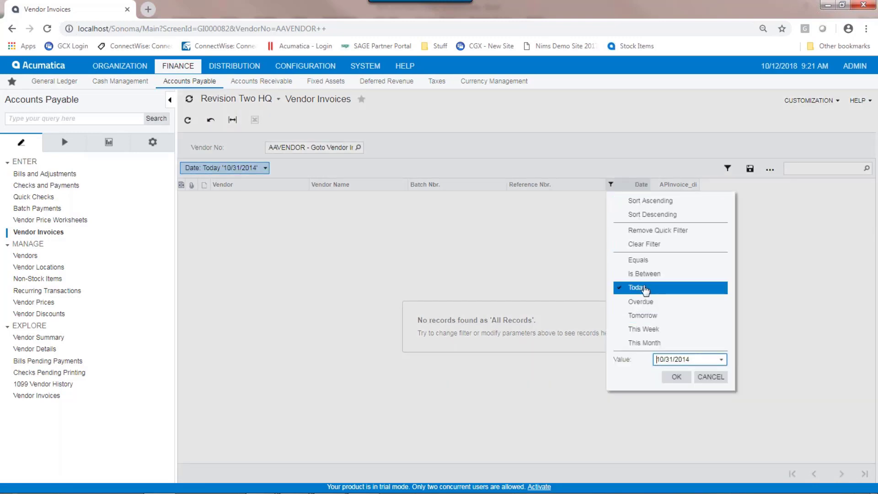
left_click(643, 274)
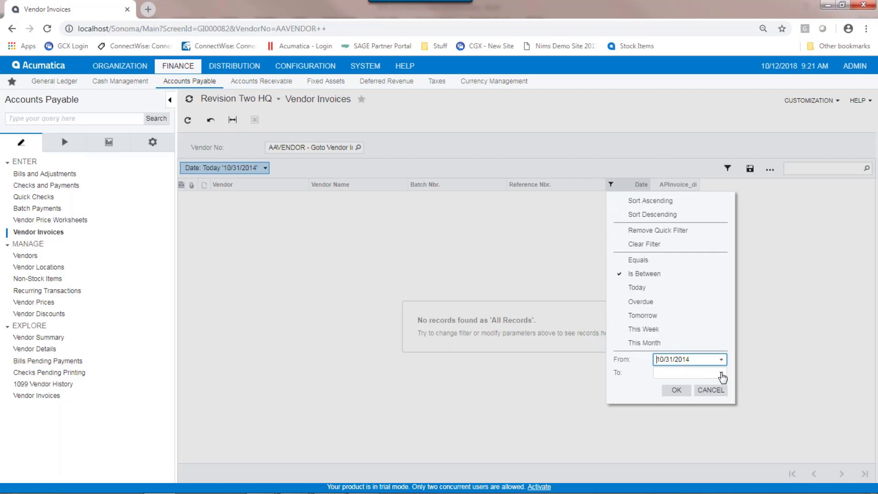
left_click(721, 374)
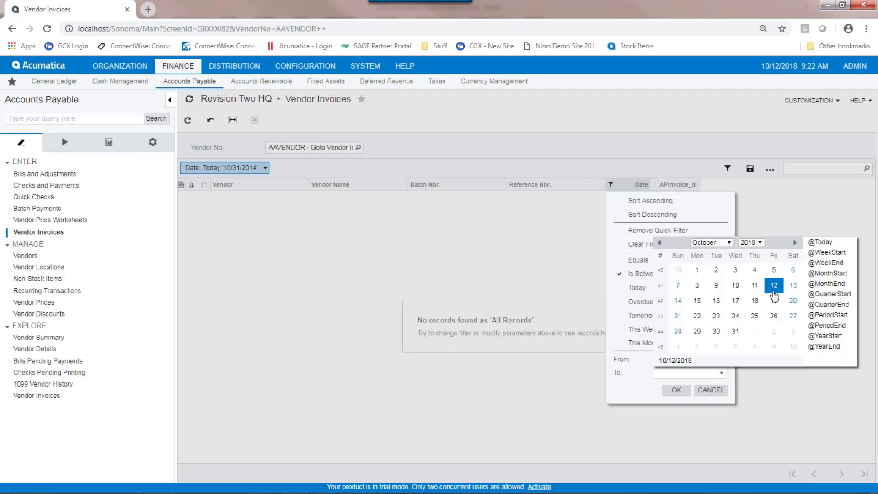
left_click(774, 285)
left_click(677, 390)
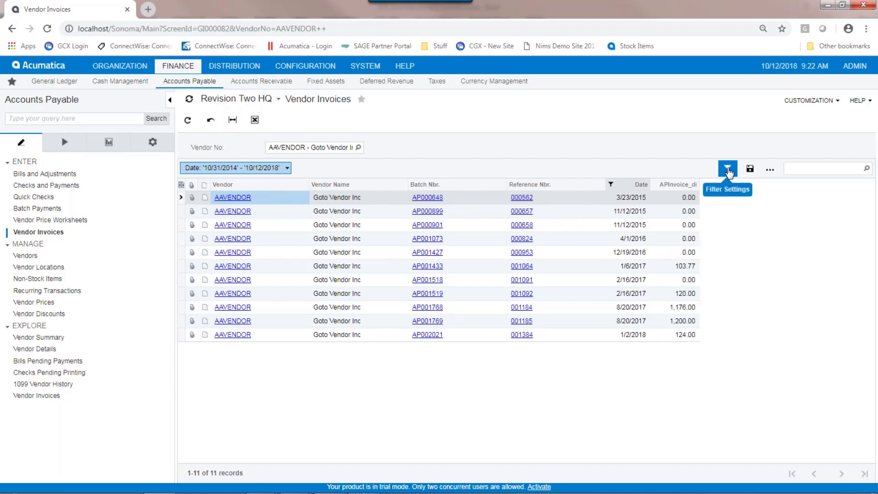
left_click(727, 169)
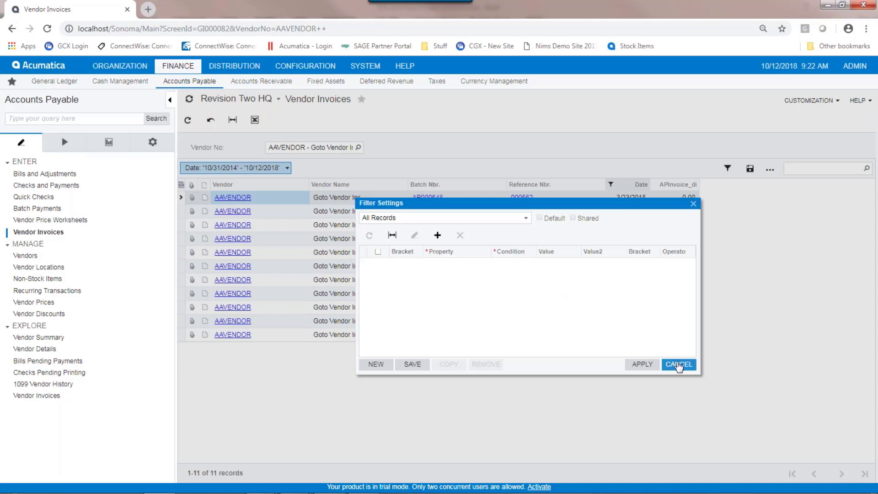
left_click(678, 365)
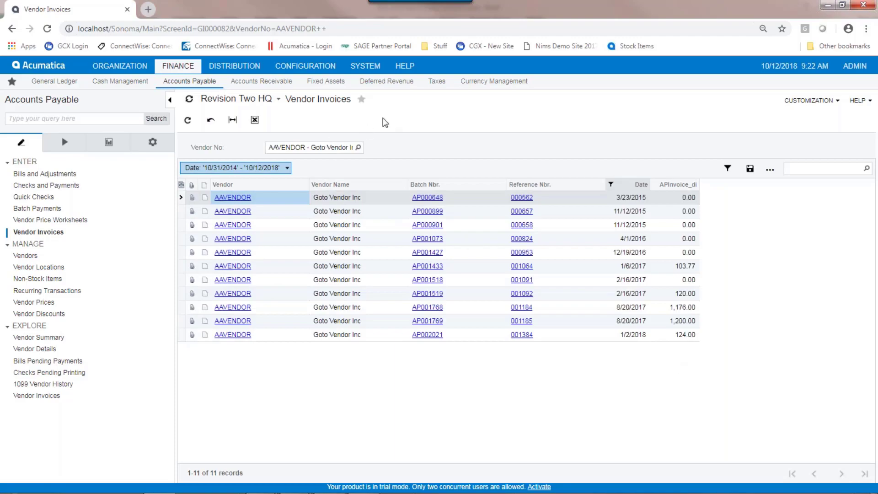